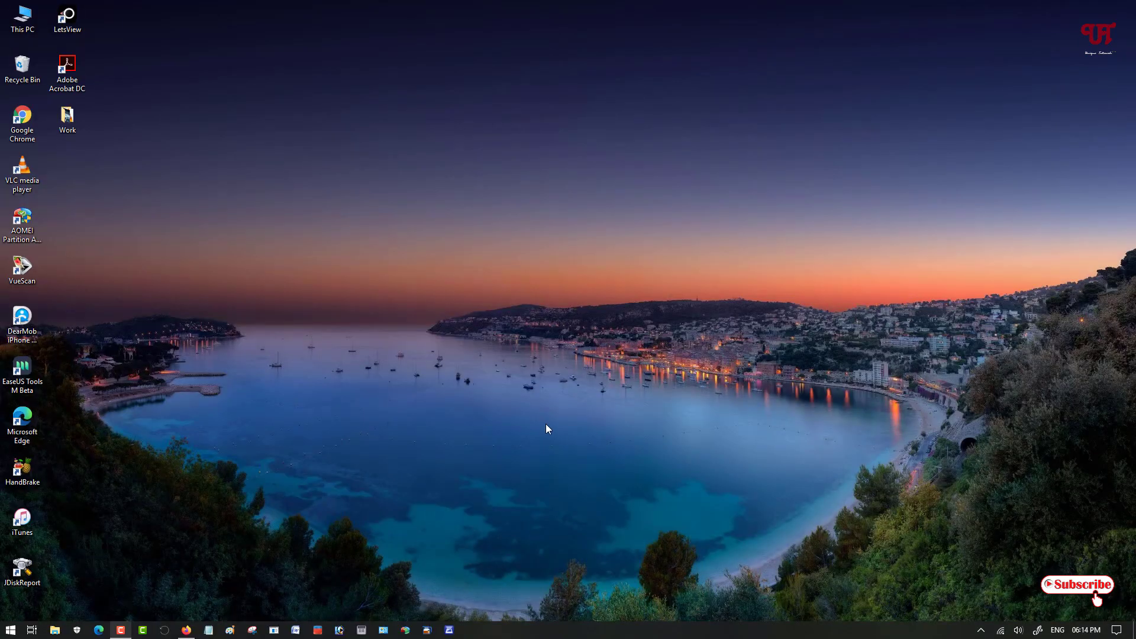
Step: Restore Firefox showing the Google results for 'bulk crap uninstaller'
{"action": "left_click", "coordinate": [187, 628]}
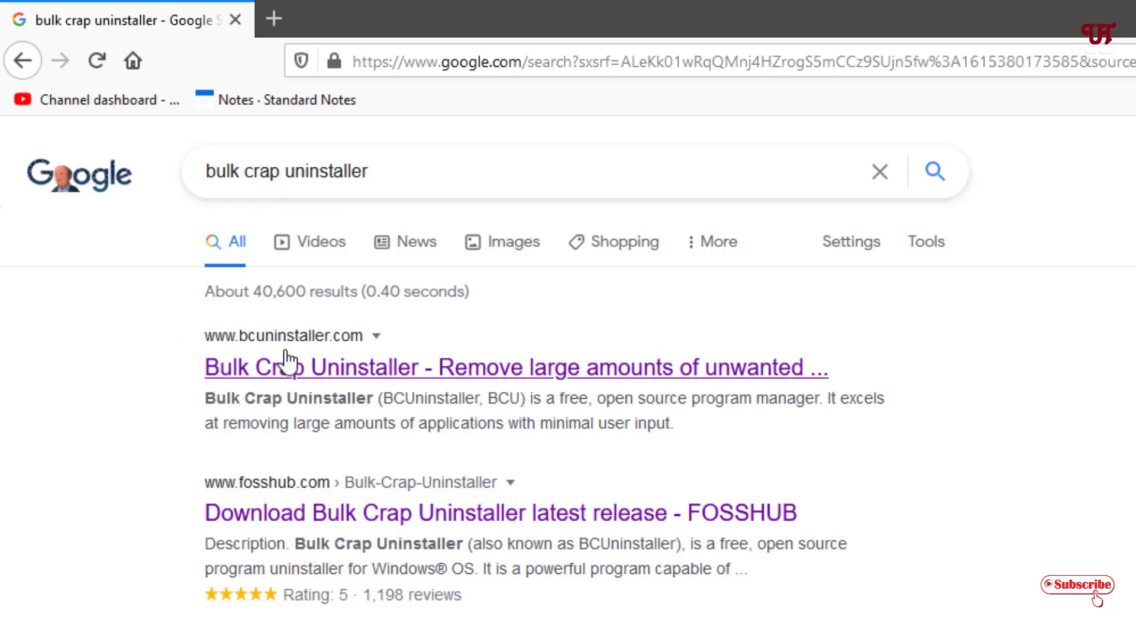
Step: Follow the Bulk Crap Uninstaller search result to FossHub's version 4.16 download page
{"action": "left_click", "coordinate": [256, 373]}
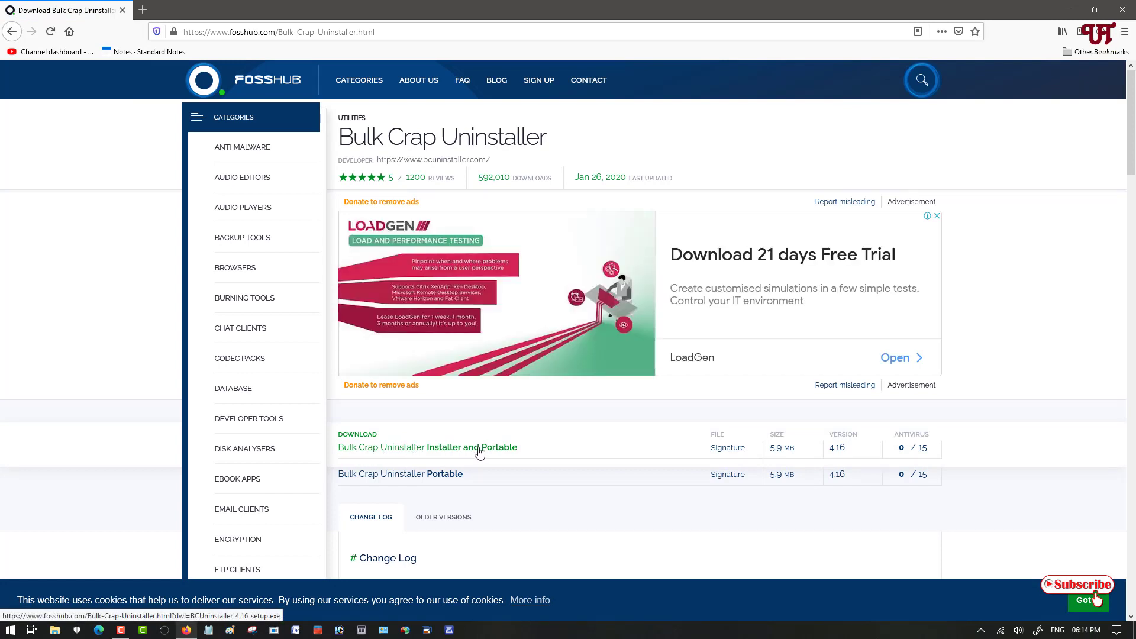
Step: Save the Installer and Portable package and show it in its folder, then run BCUninstaller_4.16_setup from there
{"action": "left_click", "coordinate": [382, 447]}
{"action": "left_click", "coordinate": [406, 282]}
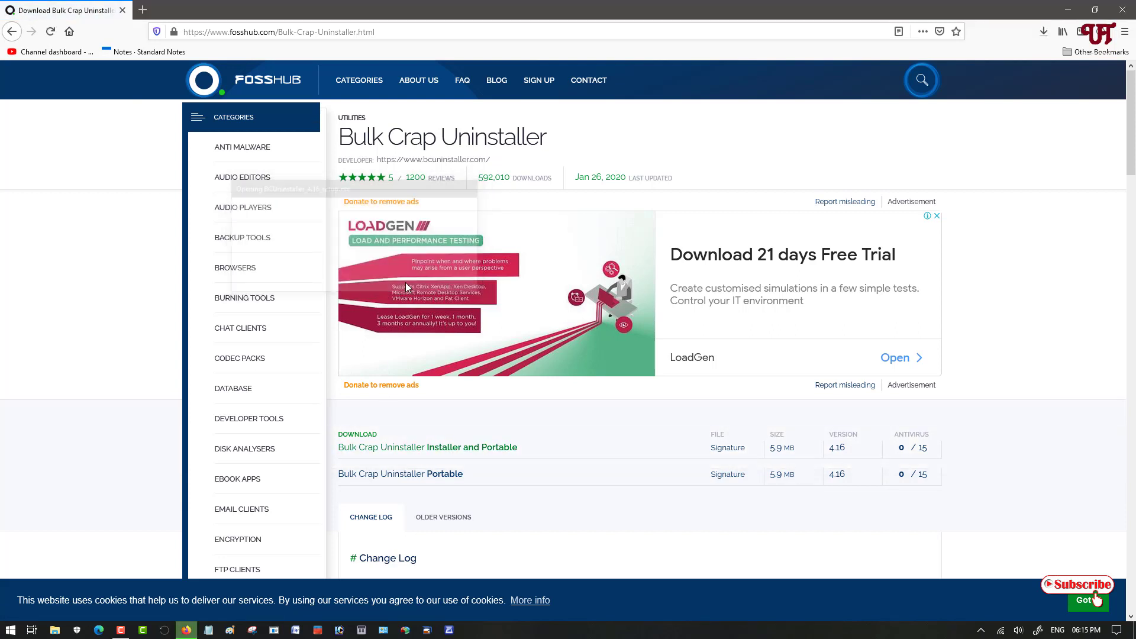
{"action": "left_click", "coordinate": [1045, 33]}
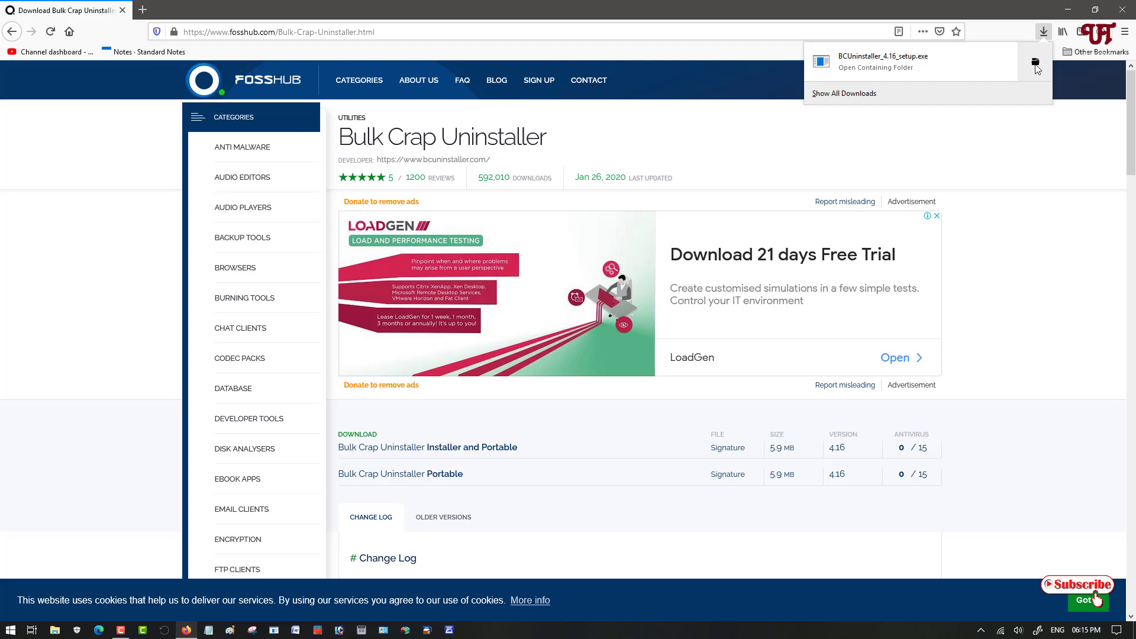
{"action": "left_click", "coordinate": [1036, 64]}
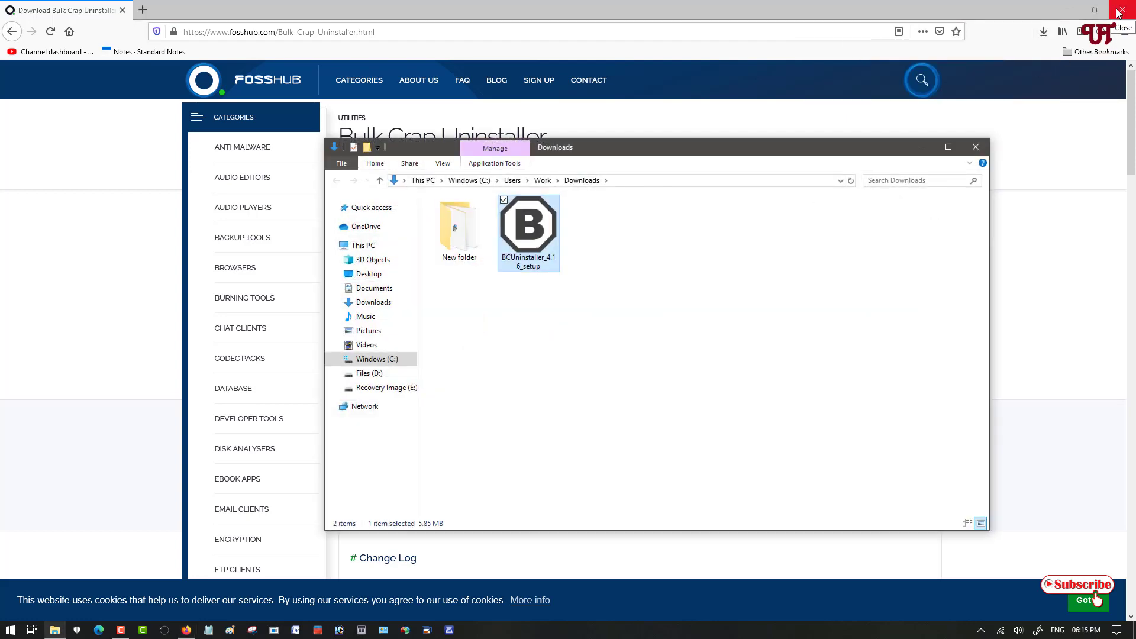
{"action": "left_click", "coordinate": [1119, 12]}
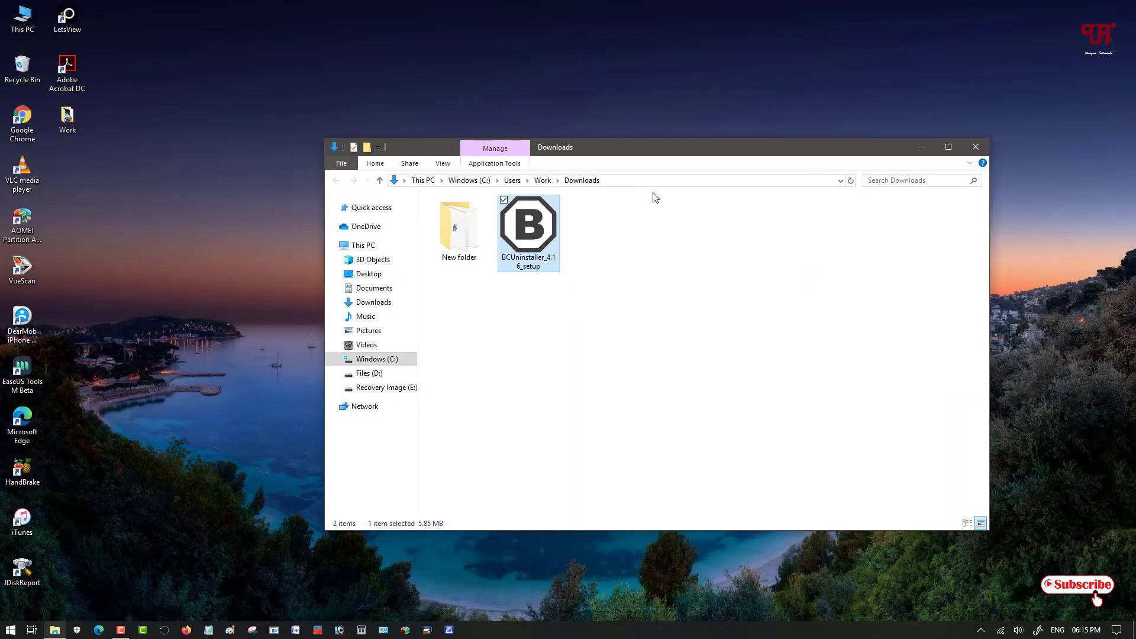
{"action": "double_click", "coordinate": [544, 251]}
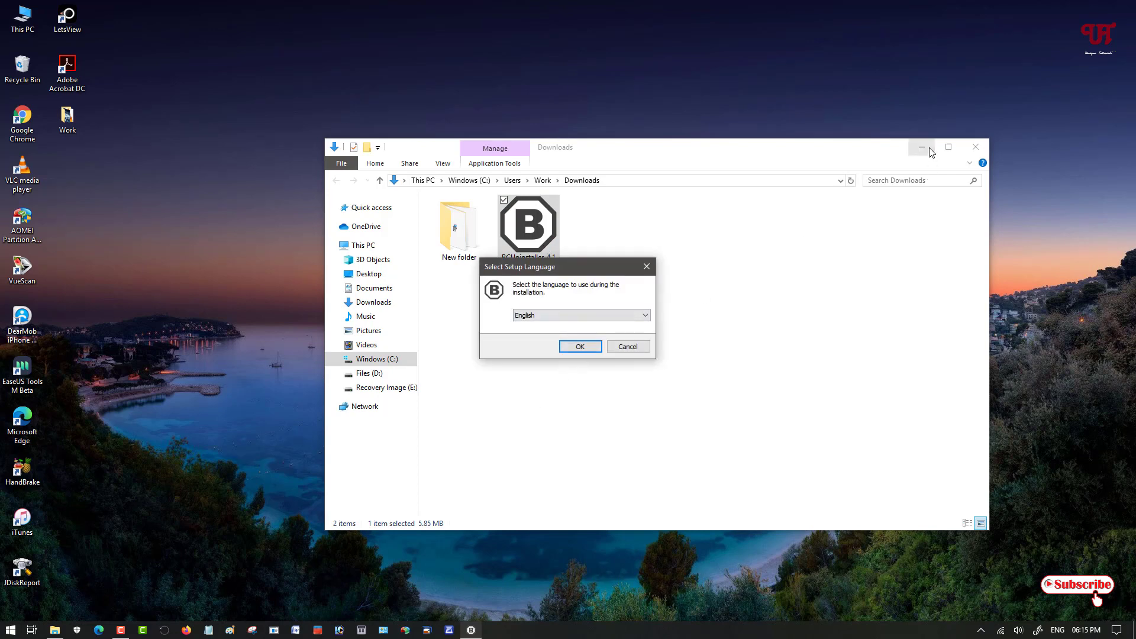
Step: Run setup in English as a Standard Installation, accept the license, and keep the existing default folder
{"action": "left_click", "coordinate": [975, 147]}
{"action": "left_click", "coordinate": [583, 348]}
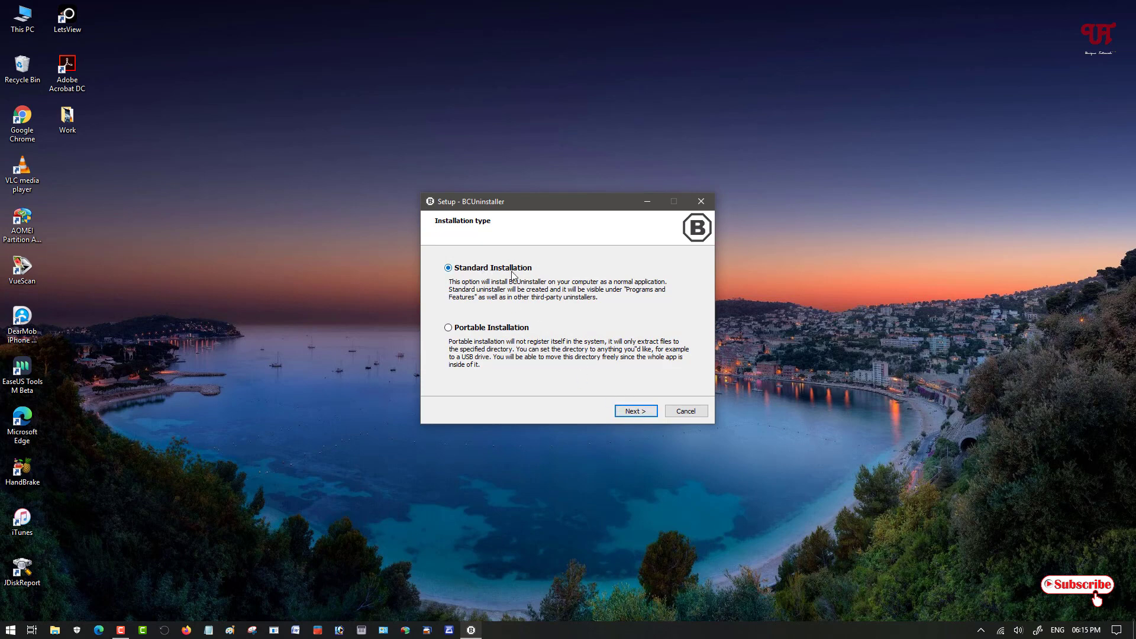
{"action": "left_click", "coordinate": [635, 412]}
{"action": "left_click", "coordinate": [493, 376]}
{"action": "left_click", "coordinate": [632, 411]}
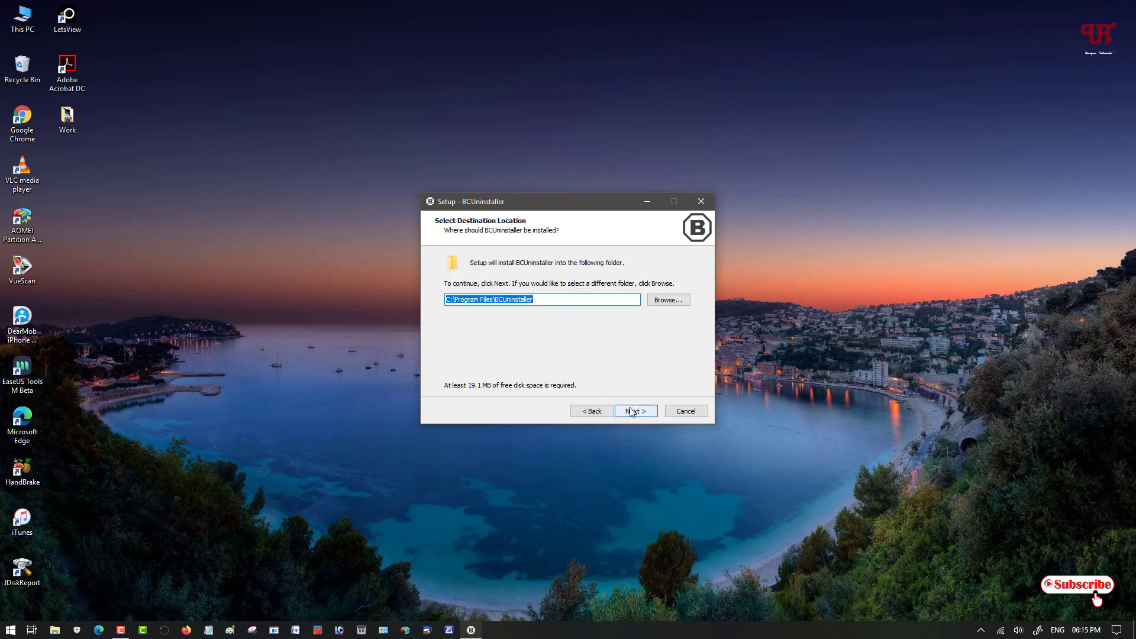
{"action": "left_click", "coordinate": [632, 411]}
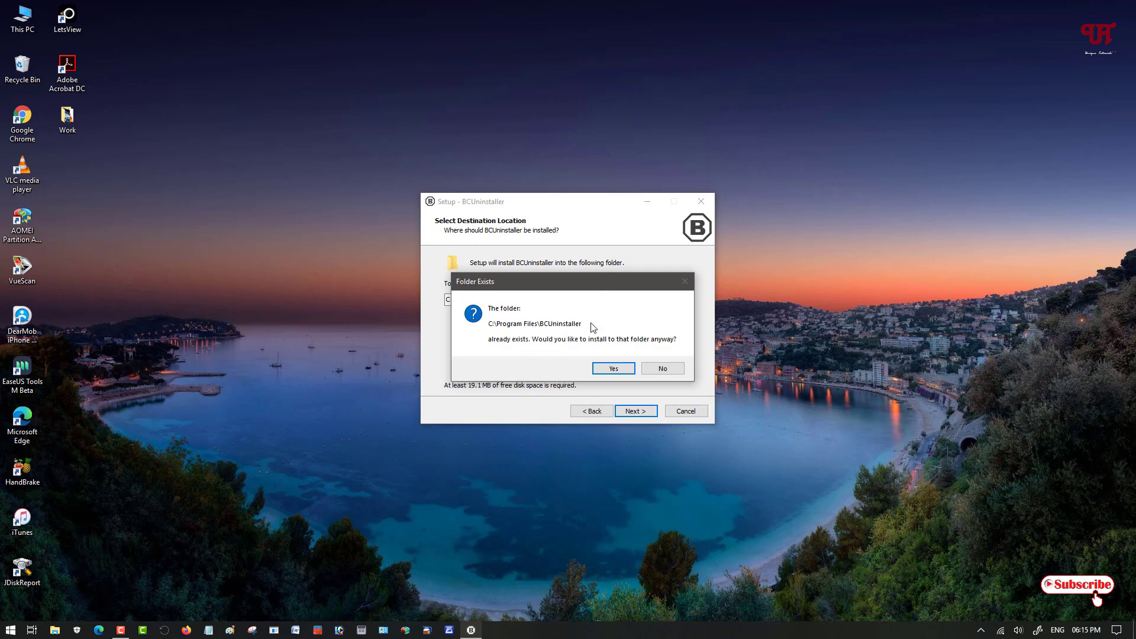
{"action": "left_click", "coordinate": [614, 370]}
Step: Install with Full installation, default Start Menu folder and a desktop shortcut, then finish
{"action": "left_click", "coordinate": [639, 282]}
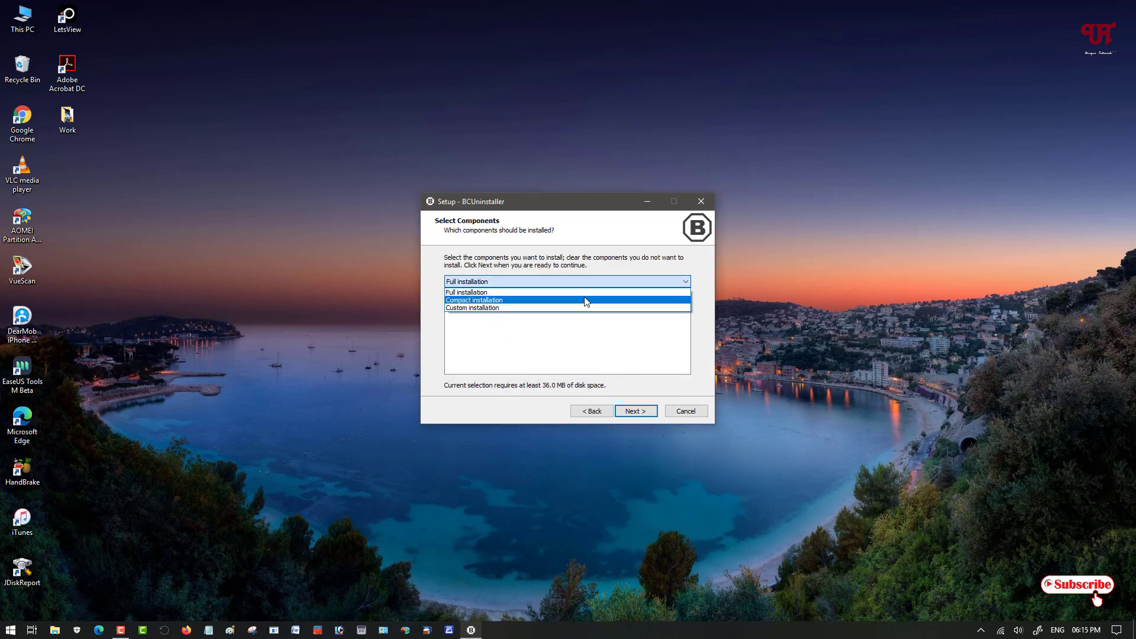
{"action": "left_click", "coordinate": [580, 322]}
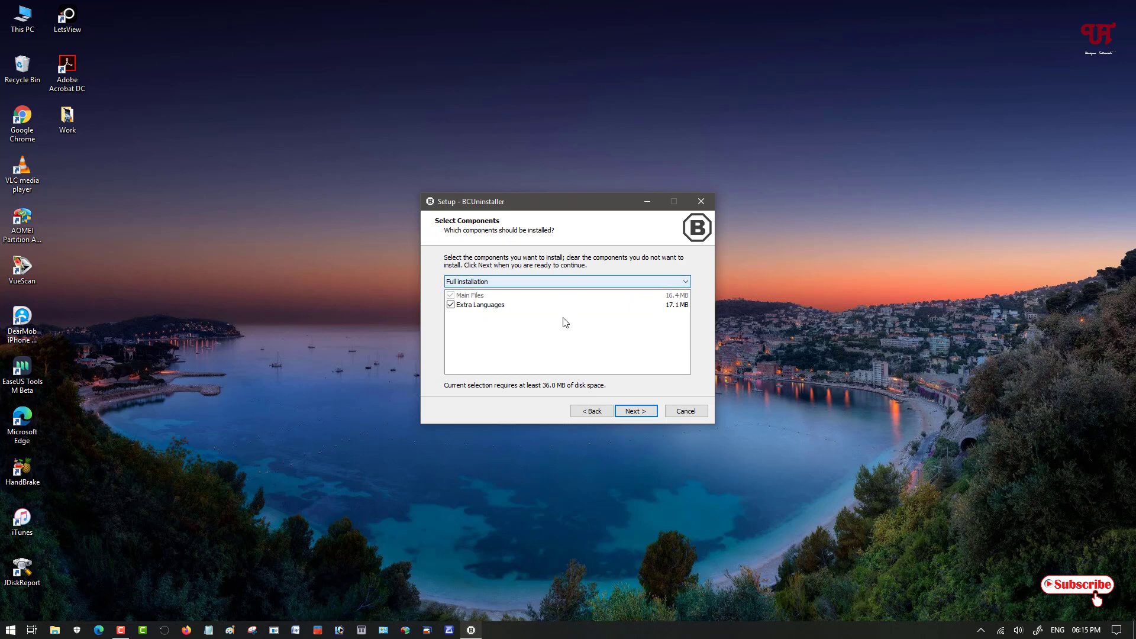
{"action": "left_click", "coordinate": [634, 412]}
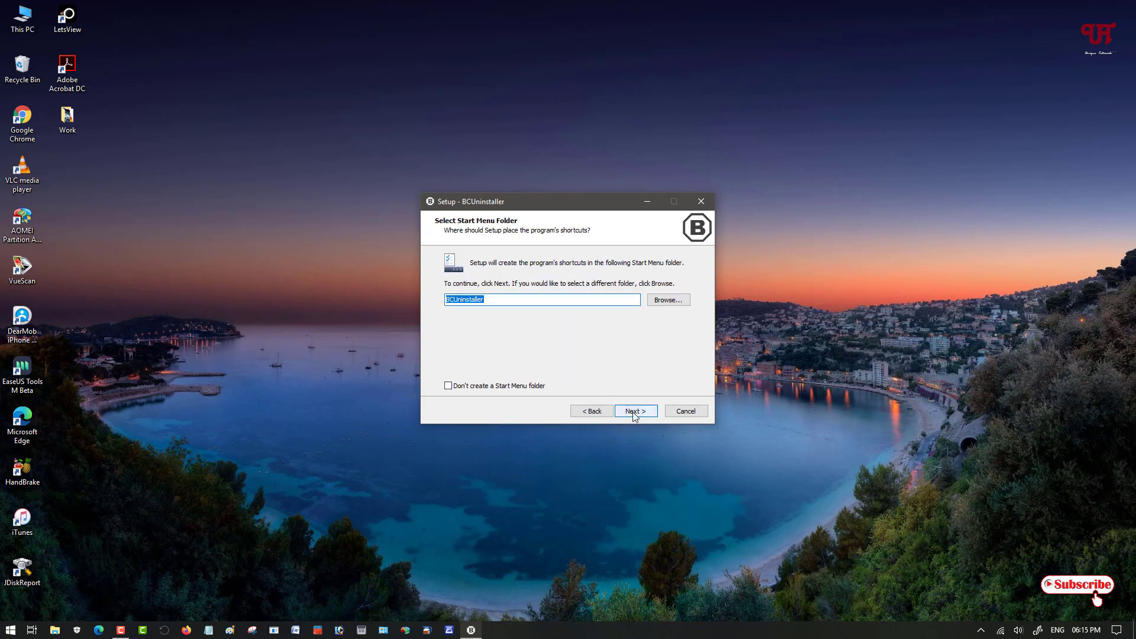
{"action": "left_click", "coordinate": [634, 412]}
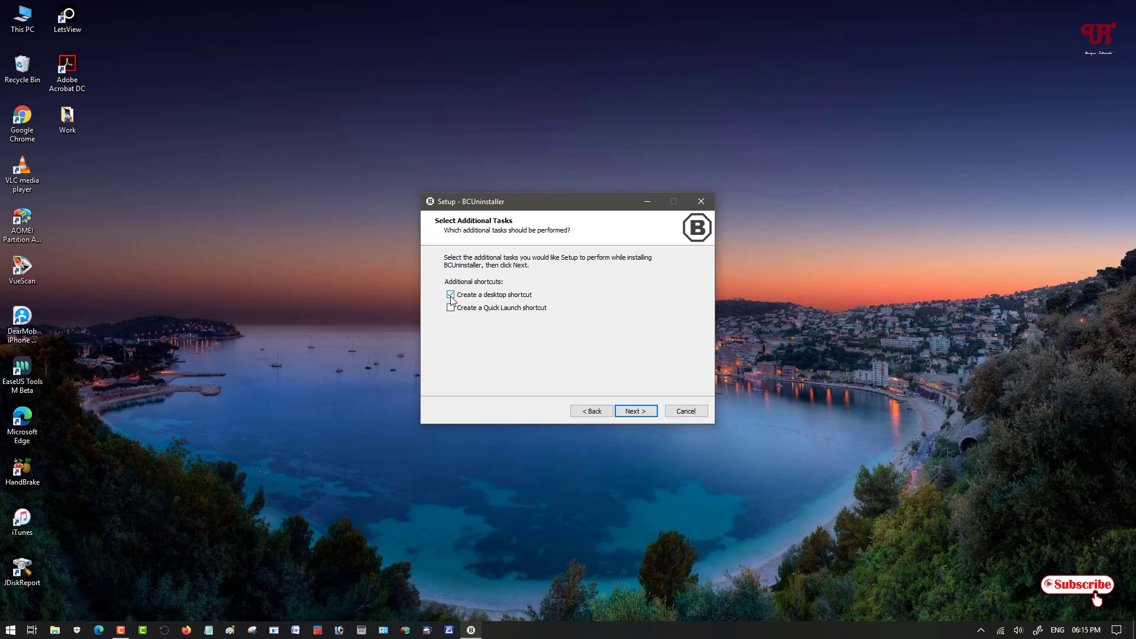
{"action": "left_click", "coordinate": [638, 414]}
{"action": "left_click", "coordinate": [638, 413]}
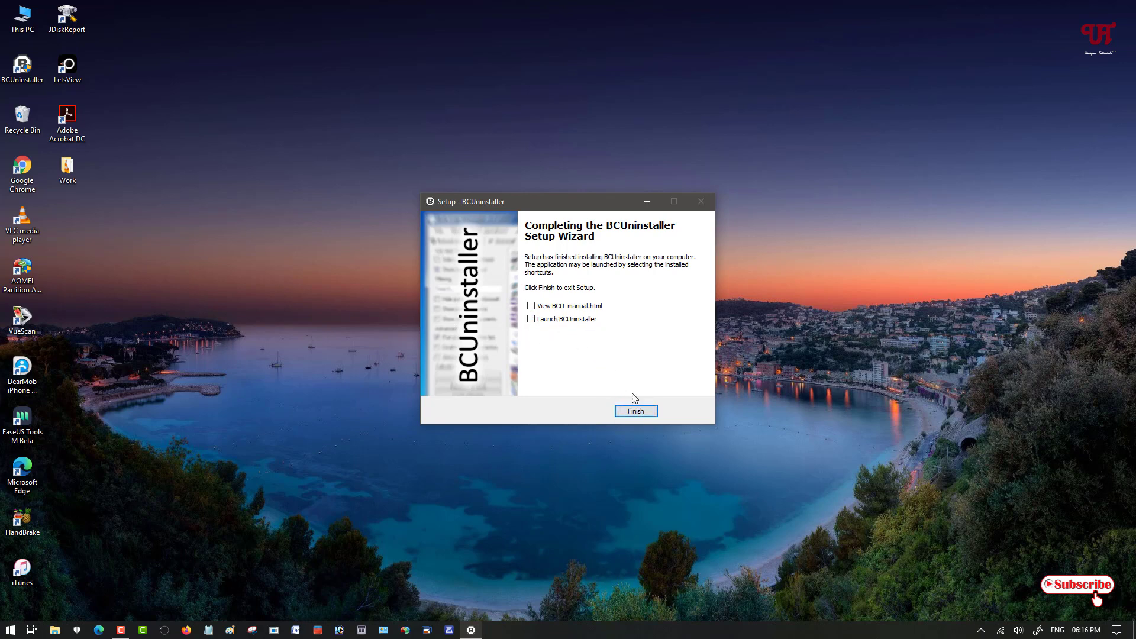
{"action": "left_click", "coordinate": [635, 413]}
Step: Place the BCUninstaller shortcut beside VLC, then select FileZilla Client 3.51.0 in the program list
{"action": "left_click_drag", "start_coordinate": [22, 66], "coordinate": [103, 214]}
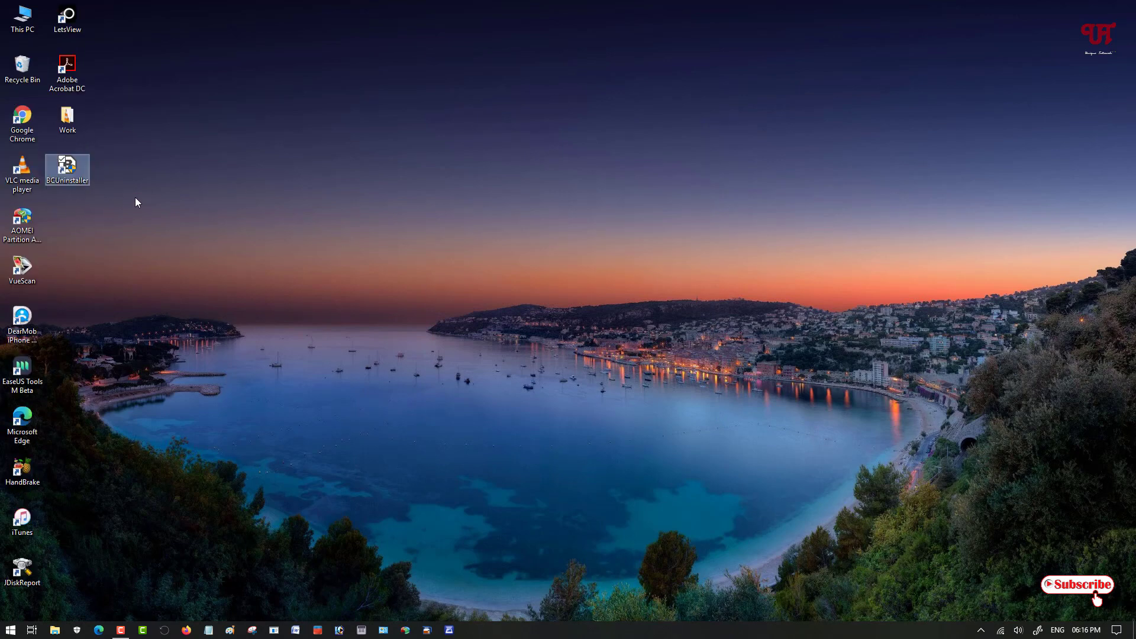
{"action": "left_click", "coordinate": [76, 195]}
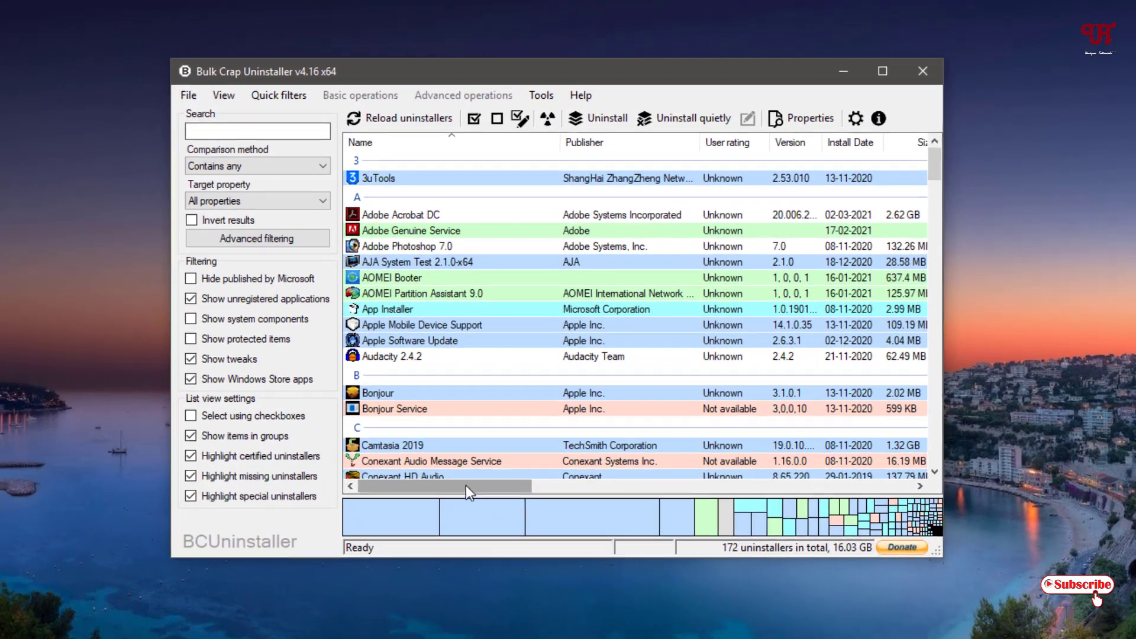
{"action": "scroll", "coordinate": [487, 422], "scroll_direction": "down", "scroll_amount": 9}
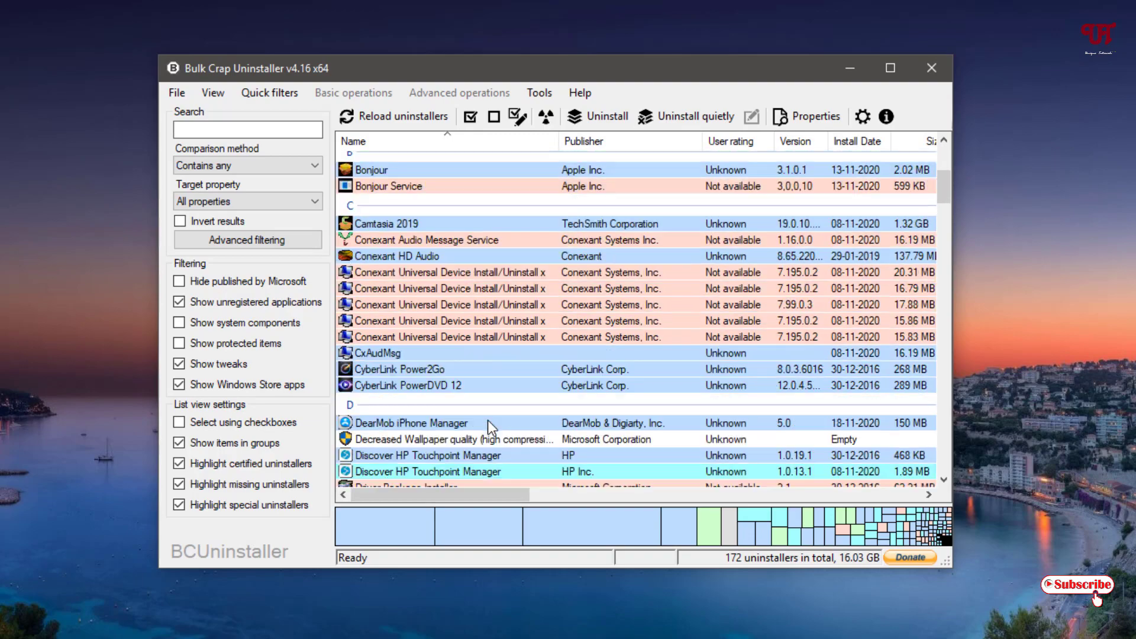
{"action": "scroll", "coordinate": [488, 420], "scroll_direction": "down", "scroll_amount": 5}
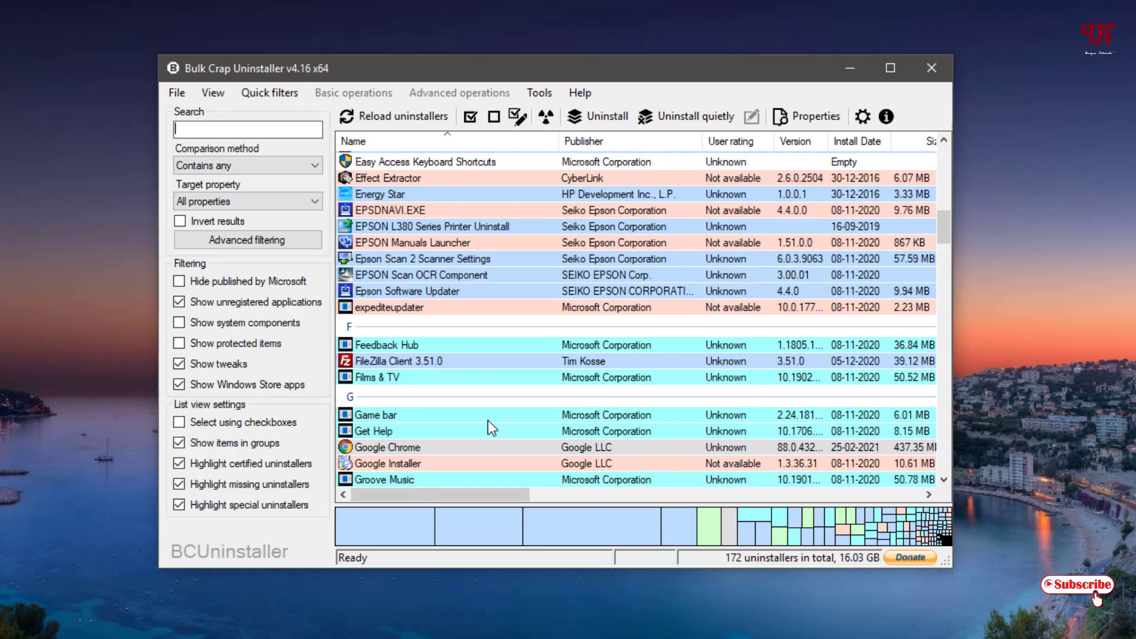
{"action": "scroll", "coordinate": [488, 420], "scroll_direction": "down", "scroll_amount": 7}
{"action": "left_click_drag", "start_coordinate": [944, 257], "coordinate": [928, 233]}
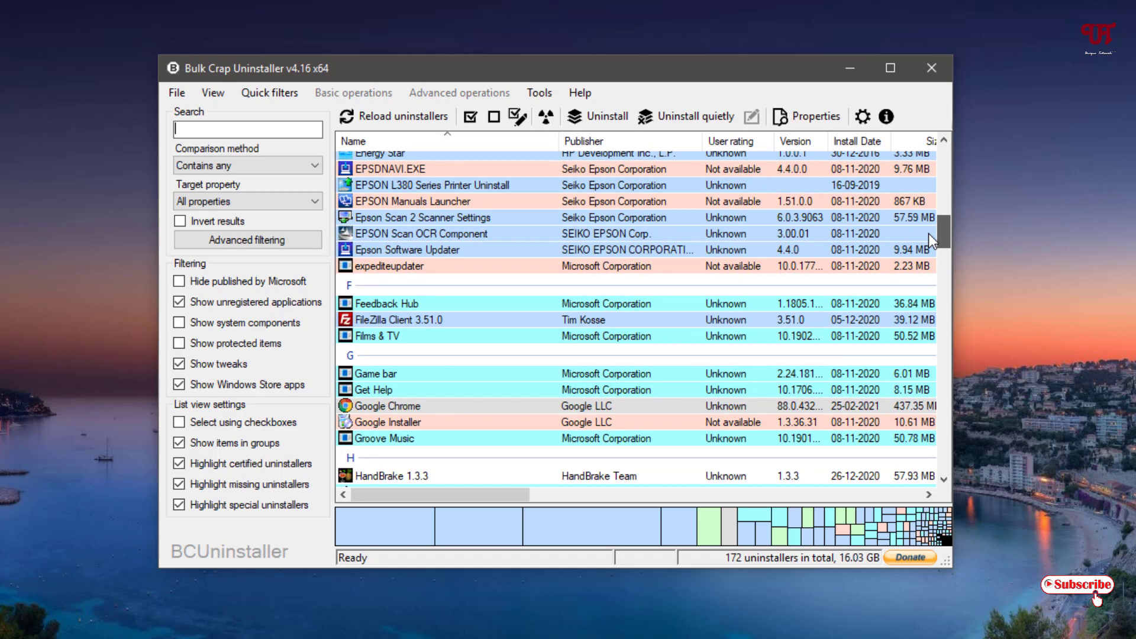
{"action": "left_click", "coordinate": [430, 320]}
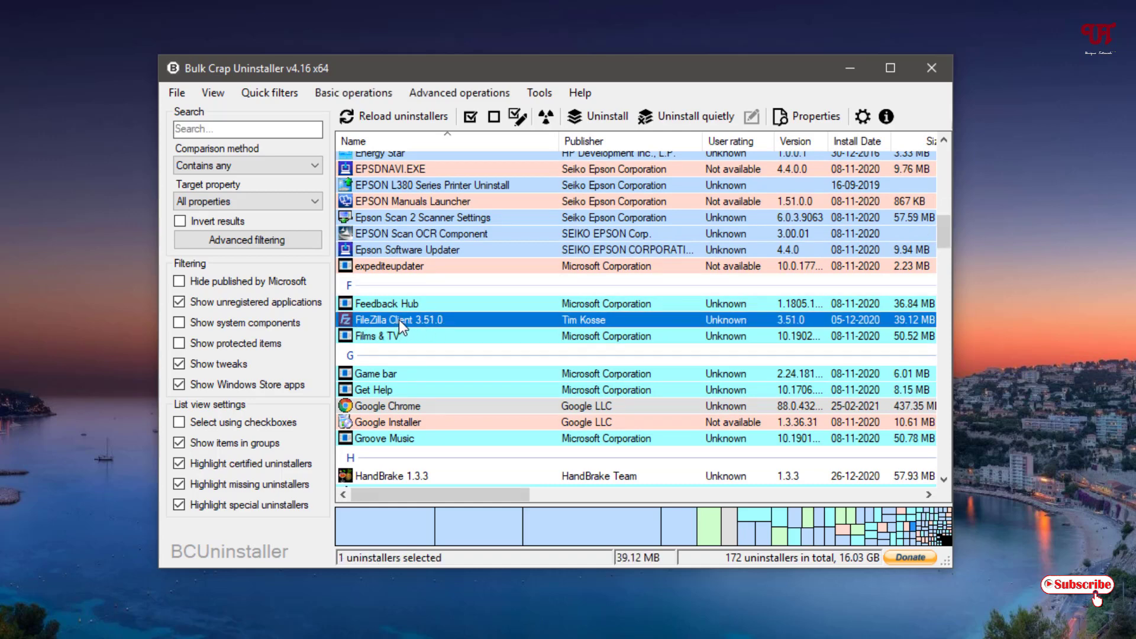
Step: Start uninstalling FileZilla, pass the safety, running-apps and settings pages, and begin uninstallation
{"action": "left_click", "coordinate": [604, 117]}
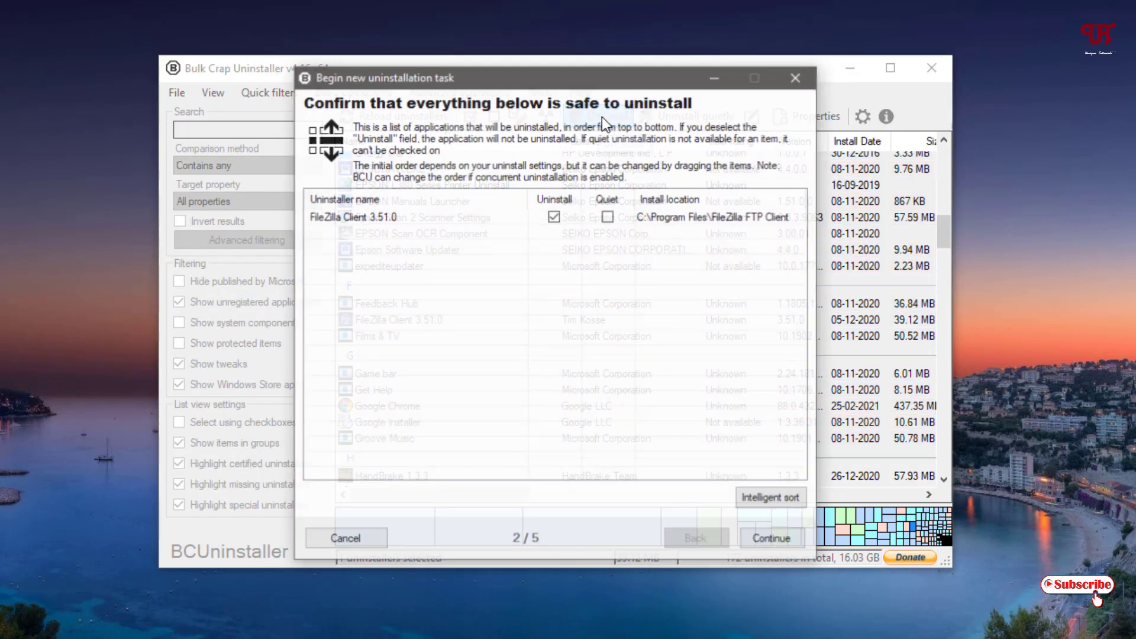
{"action": "left_click", "coordinate": [772, 539]}
{"action": "left_click", "coordinate": [774, 537]}
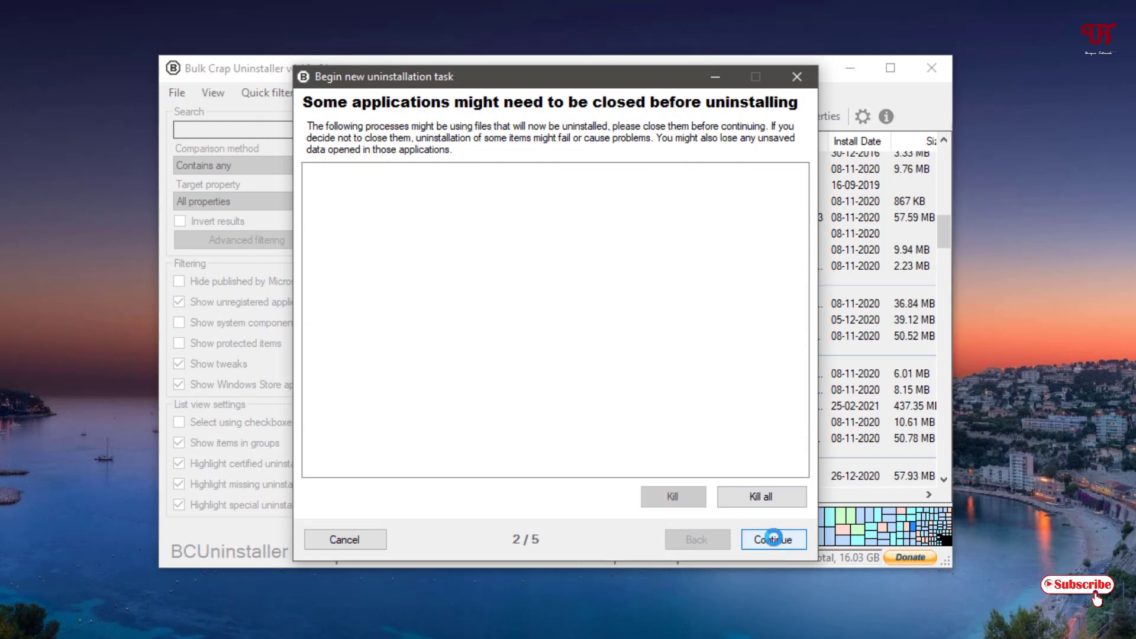
{"action": "left_click", "coordinate": [773, 539]}
{"action": "left_click", "coordinate": [773, 538]}
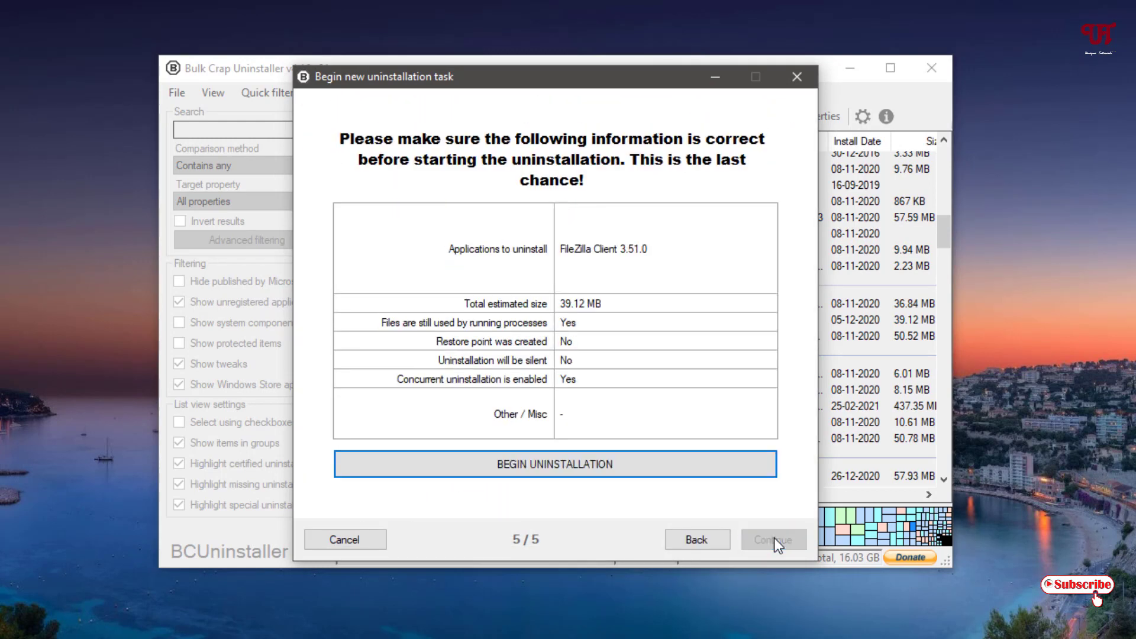
{"action": "left_click", "coordinate": [508, 462]}
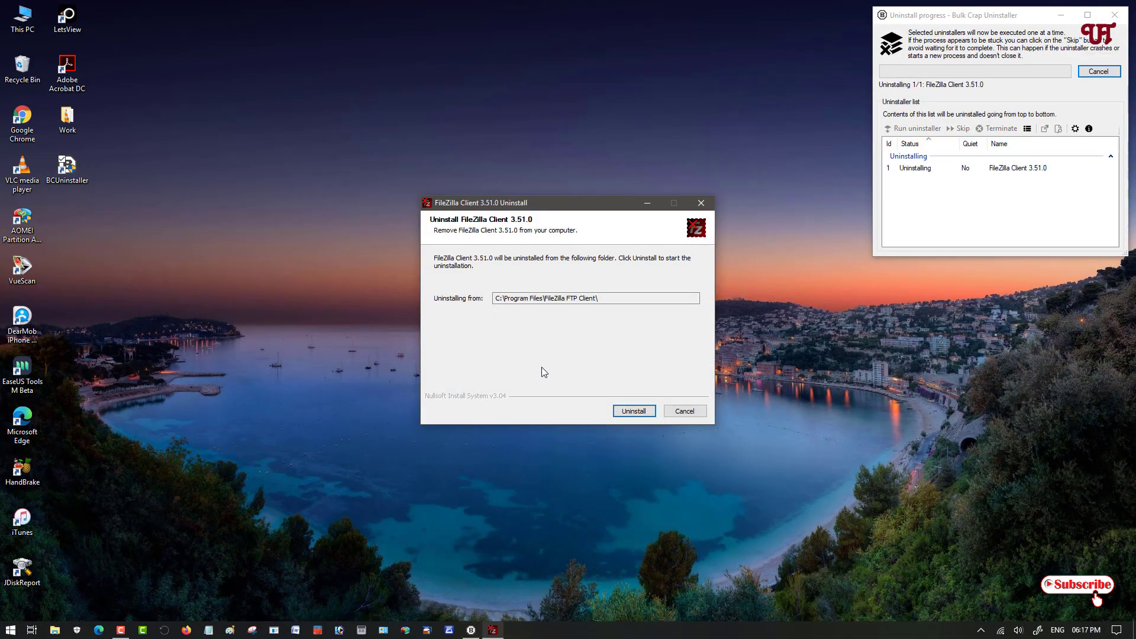
Step: Run FileZilla's own uninstaller with reboot-later, finish it, and close the completed task
{"action": "left_click", "coordinate": [627, 414]}
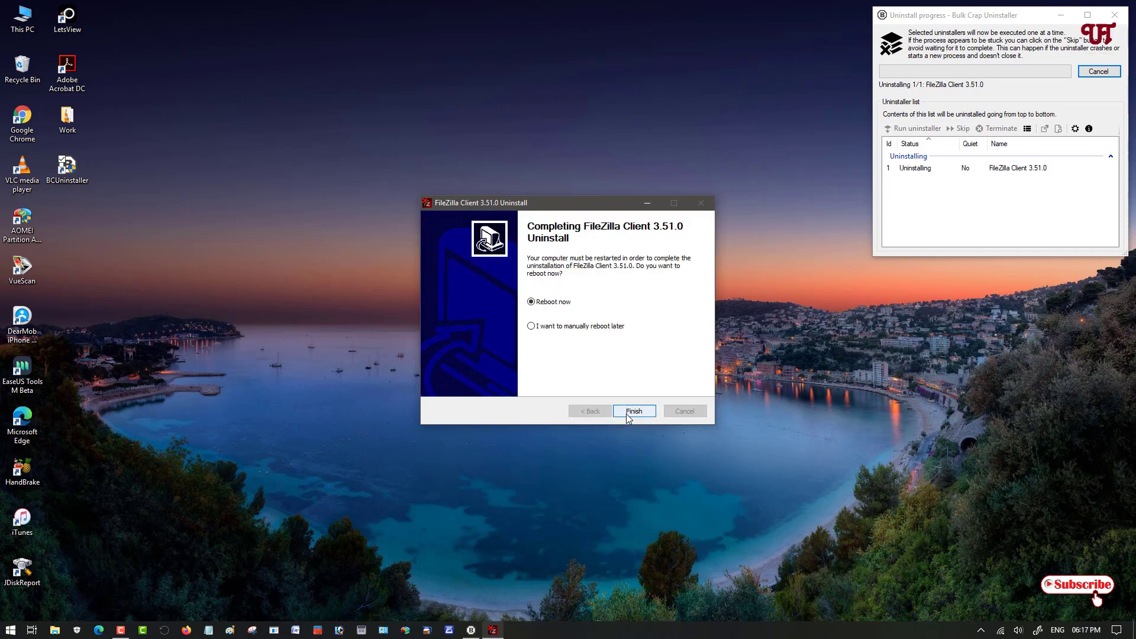
{"action": "left_click", "coordinate": [545, 326]}
{"action": "left_click", "coordinate": [634, 412]}
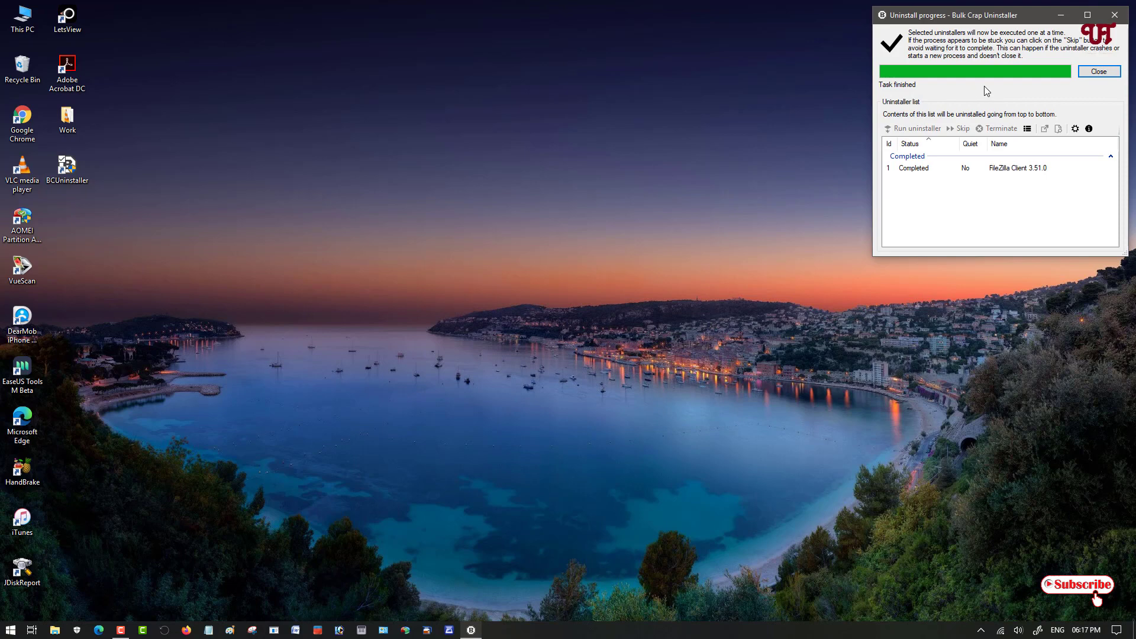
{"action": "left_click", "coordinate": [1096, 71]}
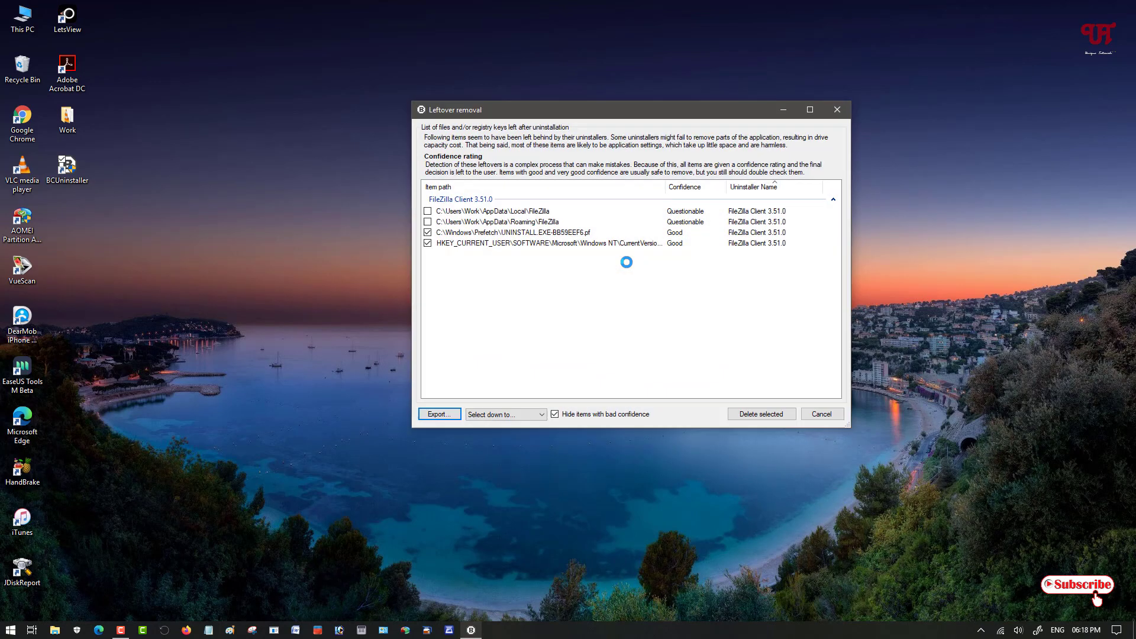
Step: Tick both questionable FileZilla leftovers and delete all selected leftover folders and registry entries
{"action": "left_click", "coordinate": [428, 212]}
{"action": "left_click", "coordinate": [428, 222]}
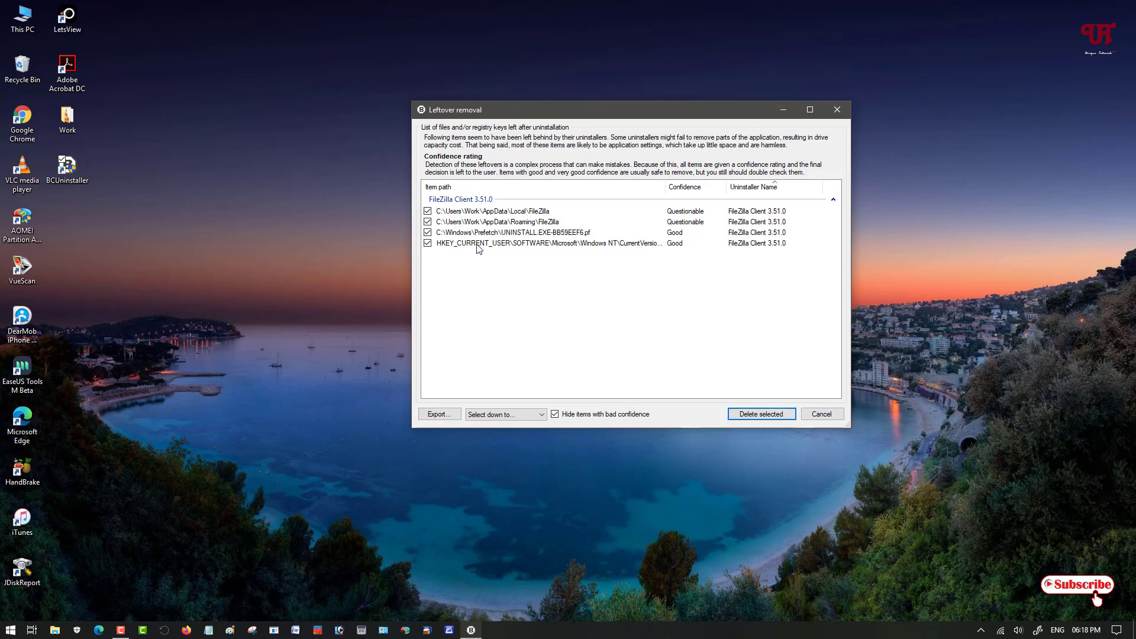
{"action": "left_click", "coordinate": [758, 416]}
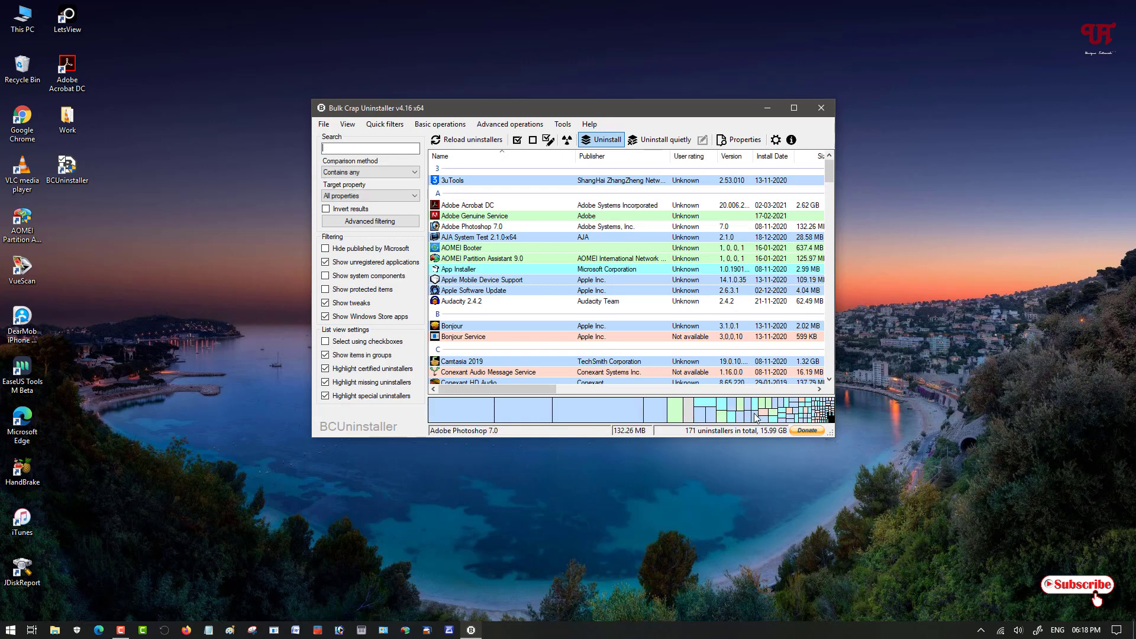
Step: Select Adobe Genuine Service and add Adobe Photoshop 7.0 to the selection
{"action": "left_click", "coordinate": [482, 218]}
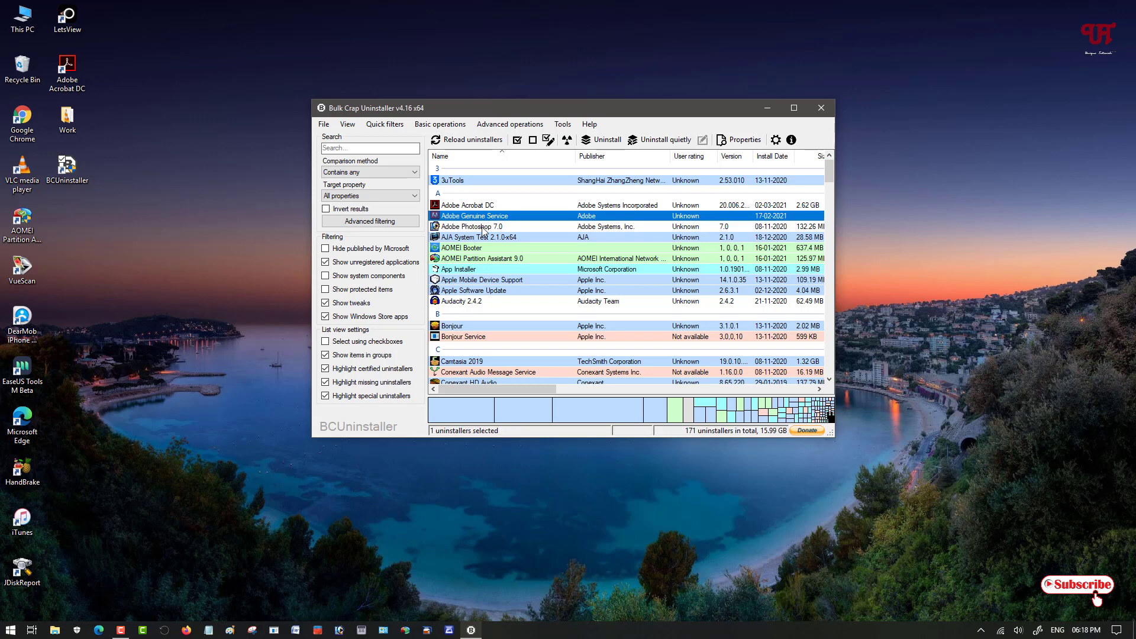
{"action": "left_click", "coordinate": [482, 229], "text": "ctrl"}
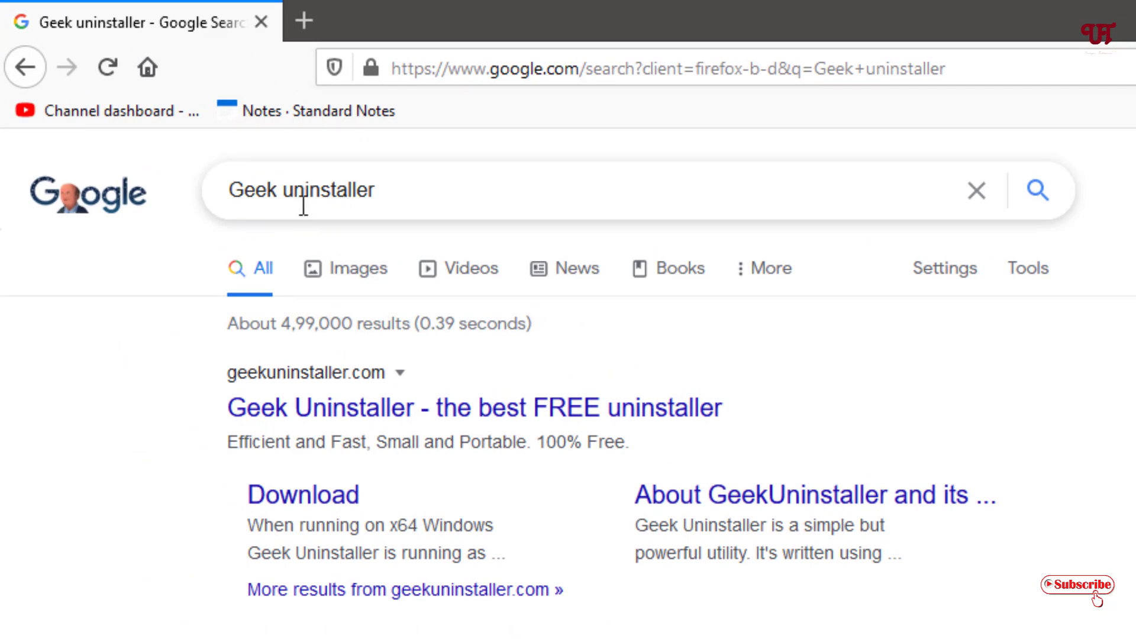
Step: Open geekuninstaller.com from the top 'Geek Uninstaller - the best FREE uninstaller' result
{"action": "left_click", "coordinate": [324, 424]}
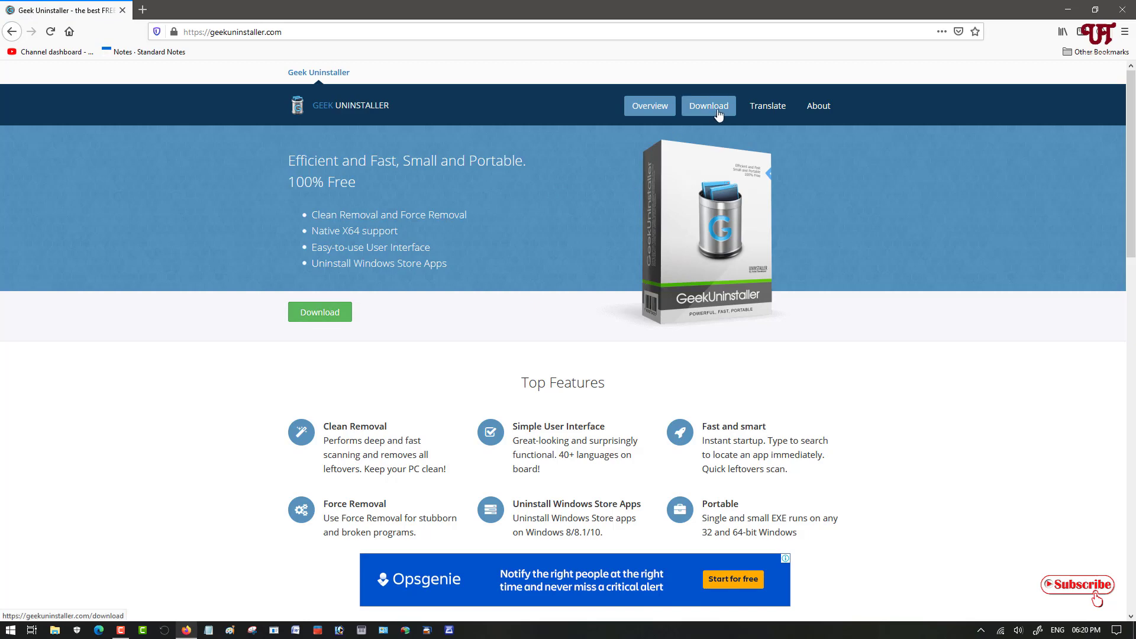
Step: Save the free version as geek.zip (2.52 MB) and reveal it in the Downloads folder
{"action": "left_click", "coordinate": [317, 319]}
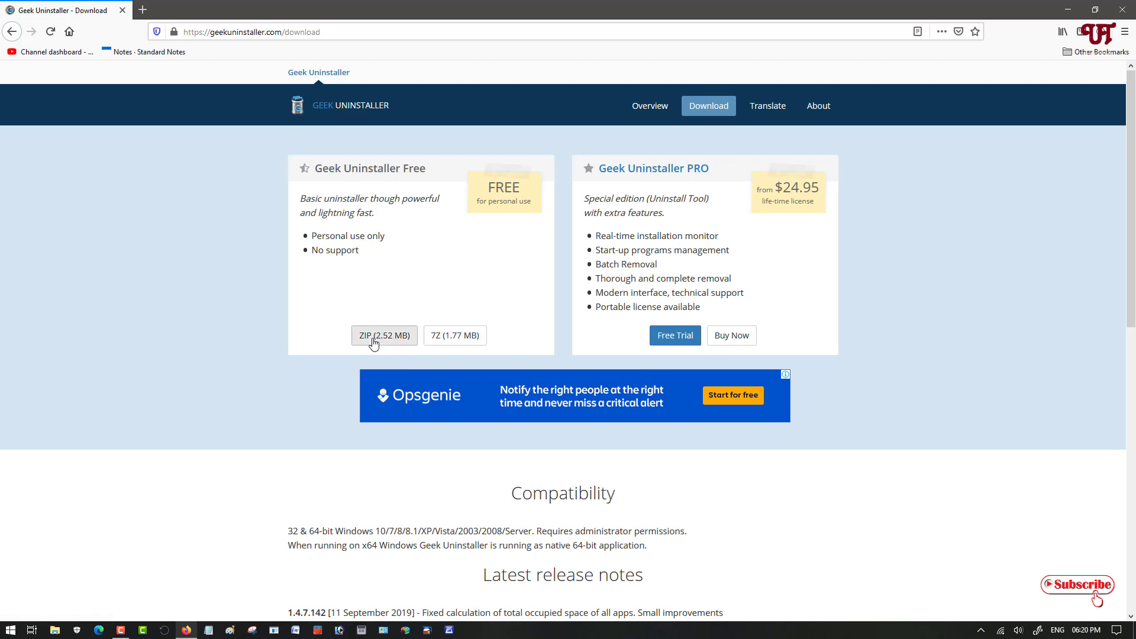
{"action": "left_click", "coordinate": [373, 342]}
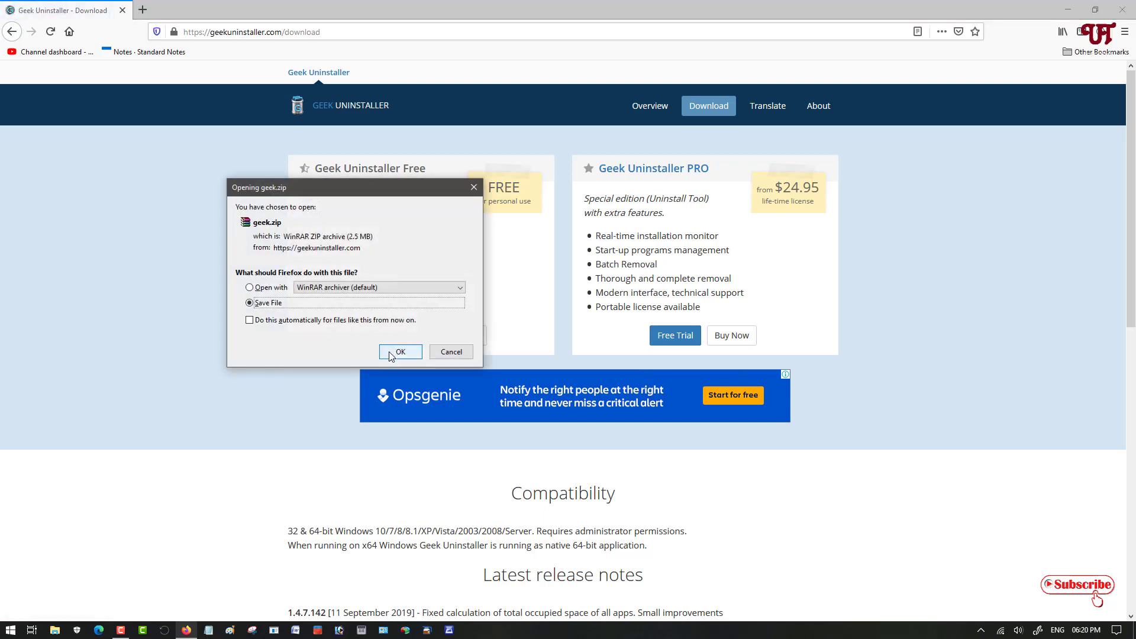
{"action": "left_click", "coordinate": [387, 353]}
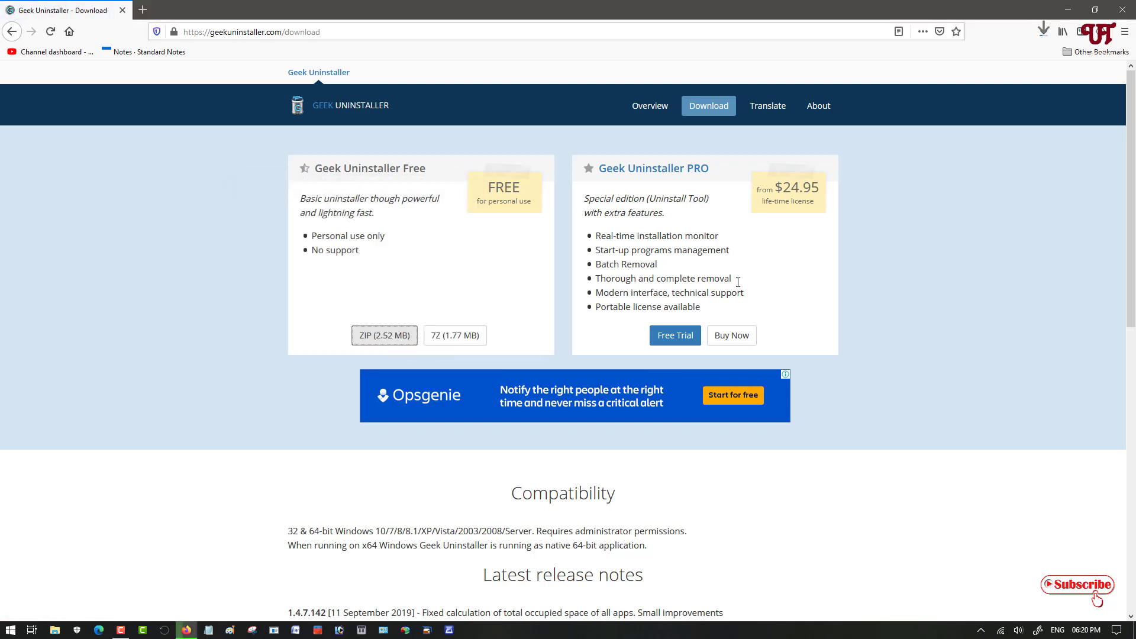
{"action": "left_click", "coordinate": [1043, 31]}
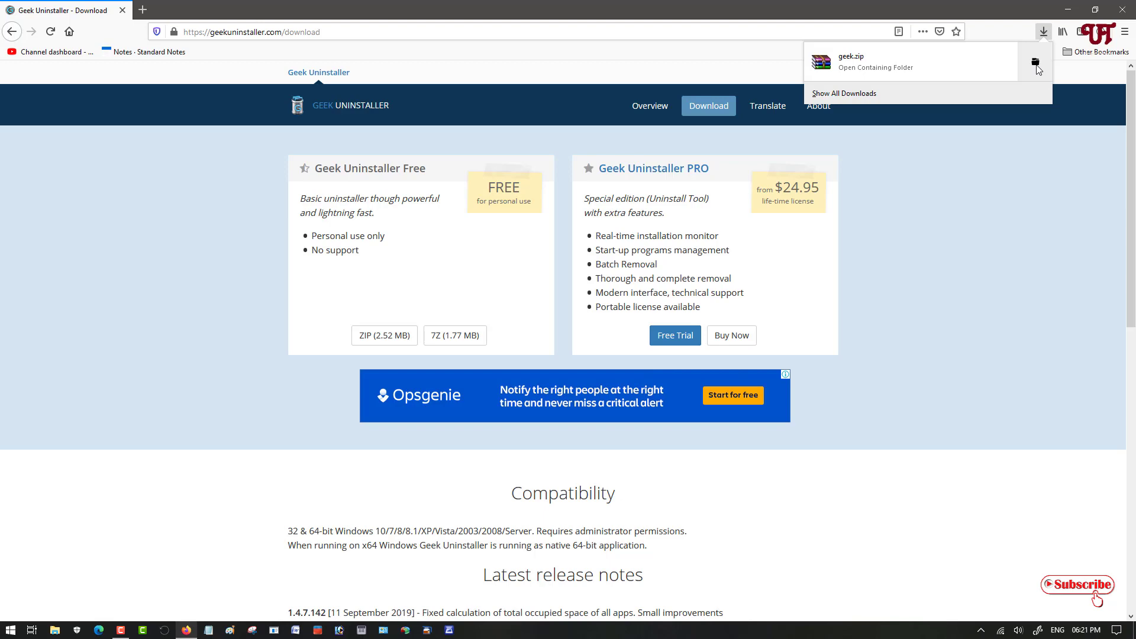
{"action": "left_click", "coordinate": [1035, 63]}
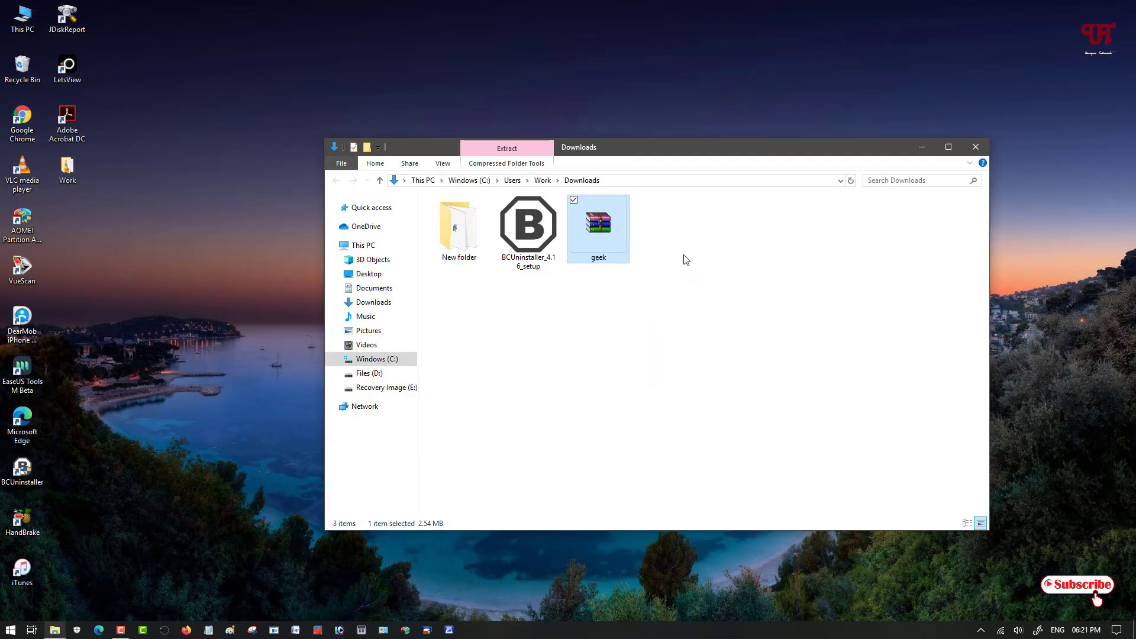
Step: Extract geek.zip into a geek folder in Downloads and close WinRAR
{"action": "double_click", "coordinate": [609, 243]}
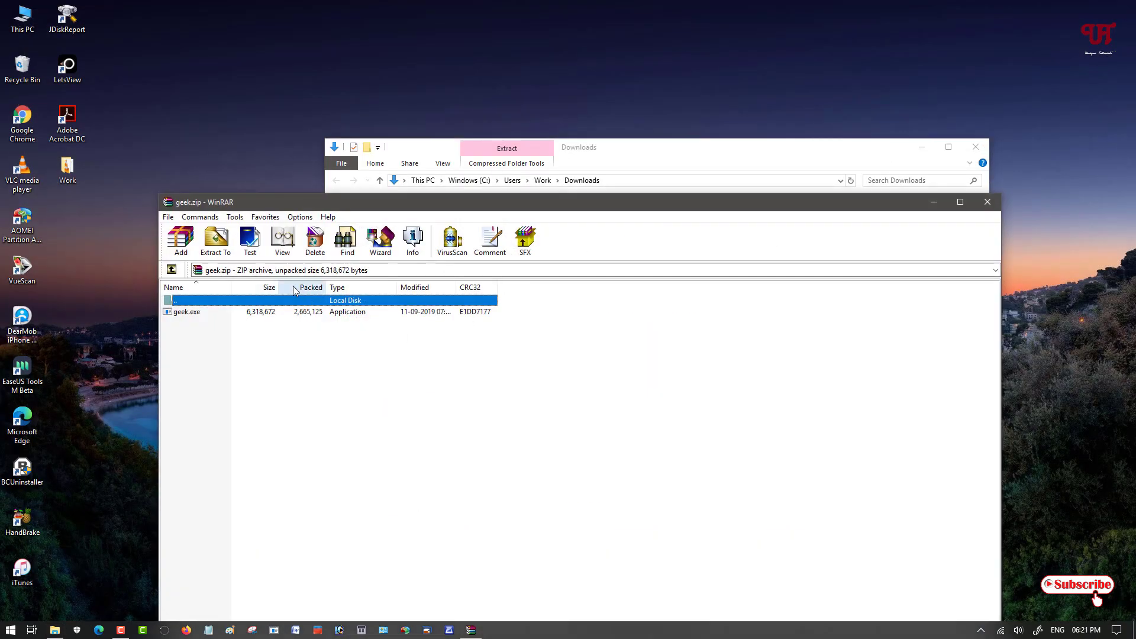
{"action": "left_click", "coordinate": [216, 240]}
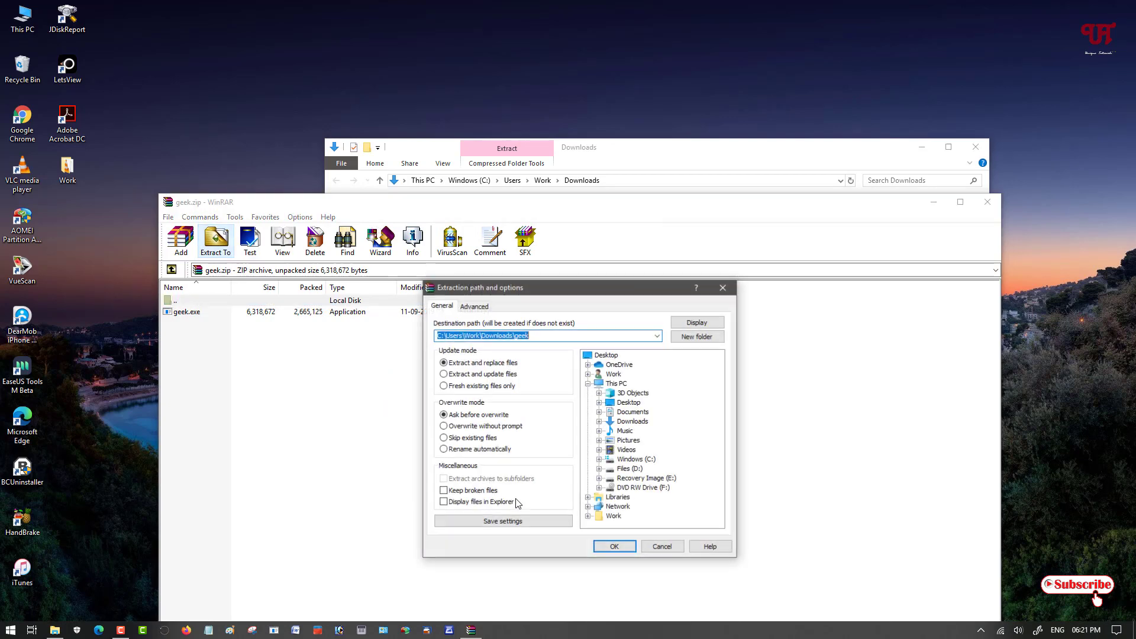
{"action": "left_click", "coordinate": [609, 546]}
{"action": "left_click", "coordinate": [986, 202]}
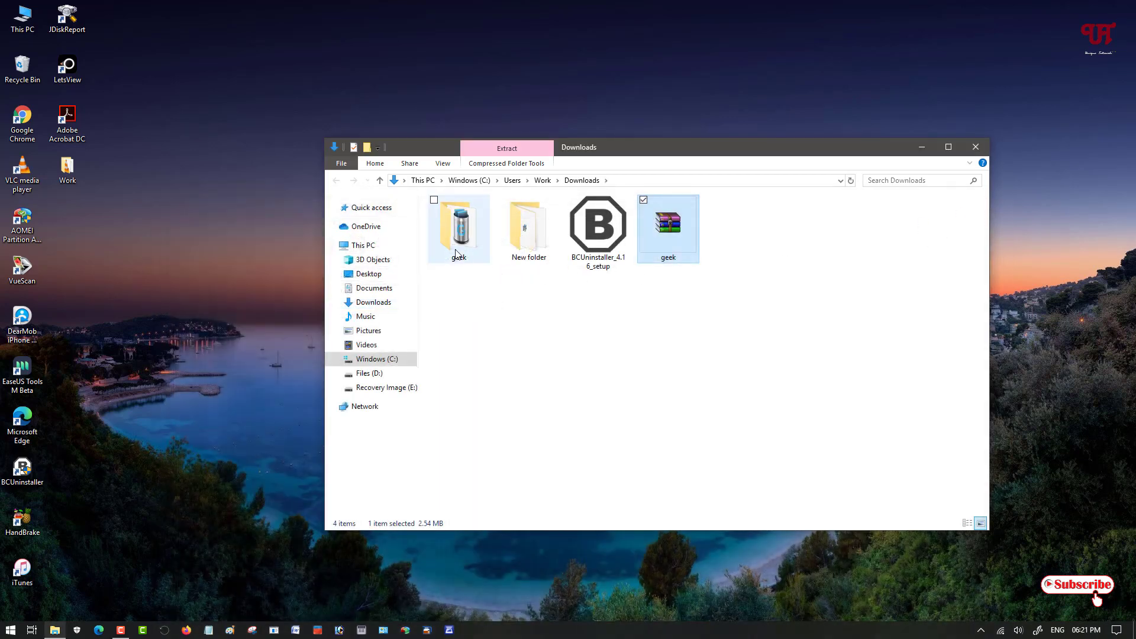
Step: Launch Geek Uninstaller by running geek.exe from the extracted geek folder
{"action": "double_click", "coordinate": [455, 254]}
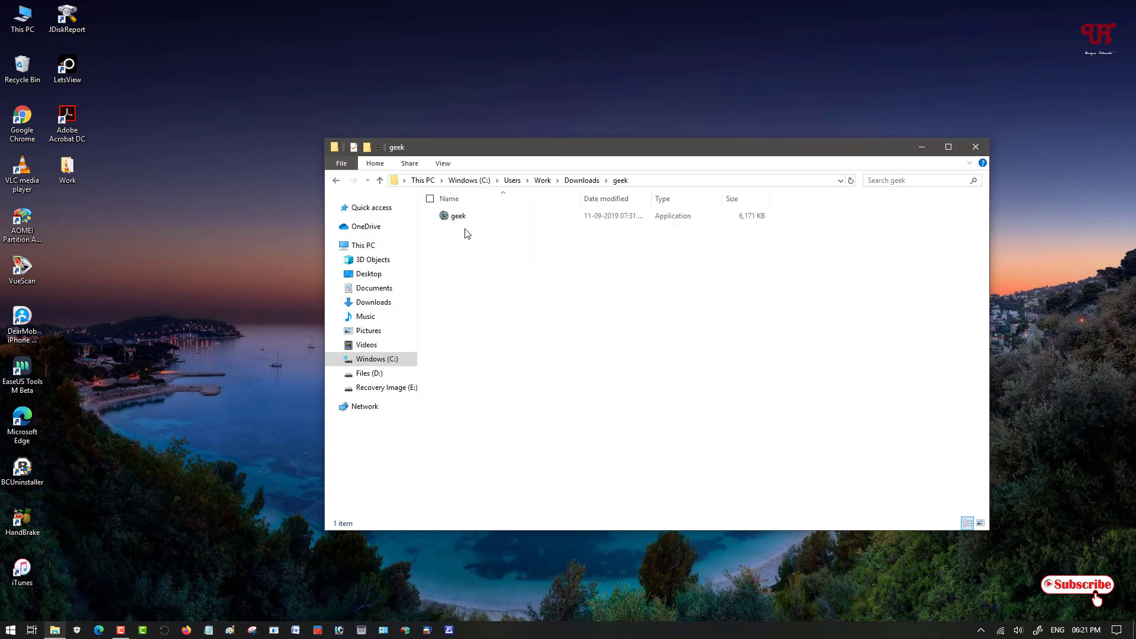
{"action": "left_click_drag", "start_coordinate": [500, 149], "coordinate": [482, 130]}
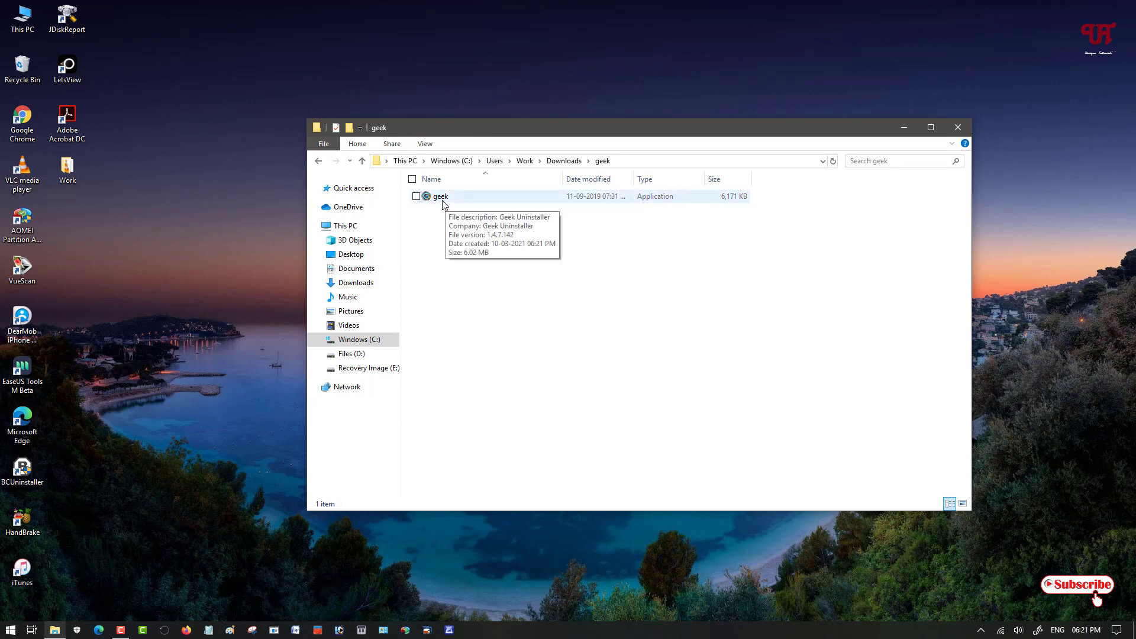
{"action": "mouse_move", "coordinate": [434, 201]}
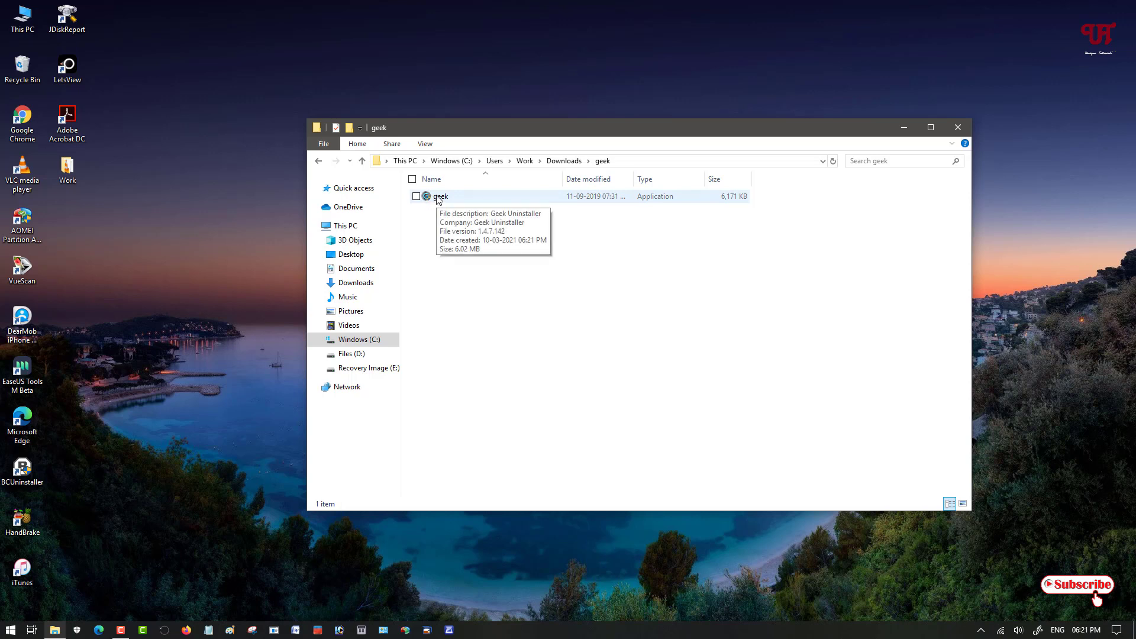
{"action": "left_click", "coordinate": [439, 198]}
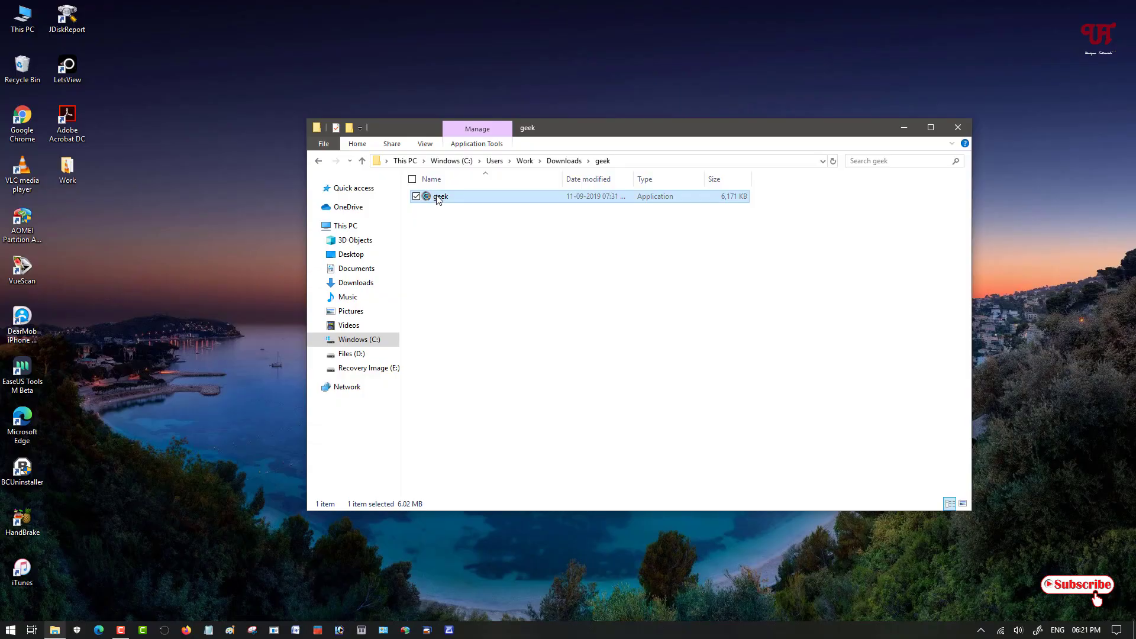
{"action": "double_click", "coordinate": [439, 199]}
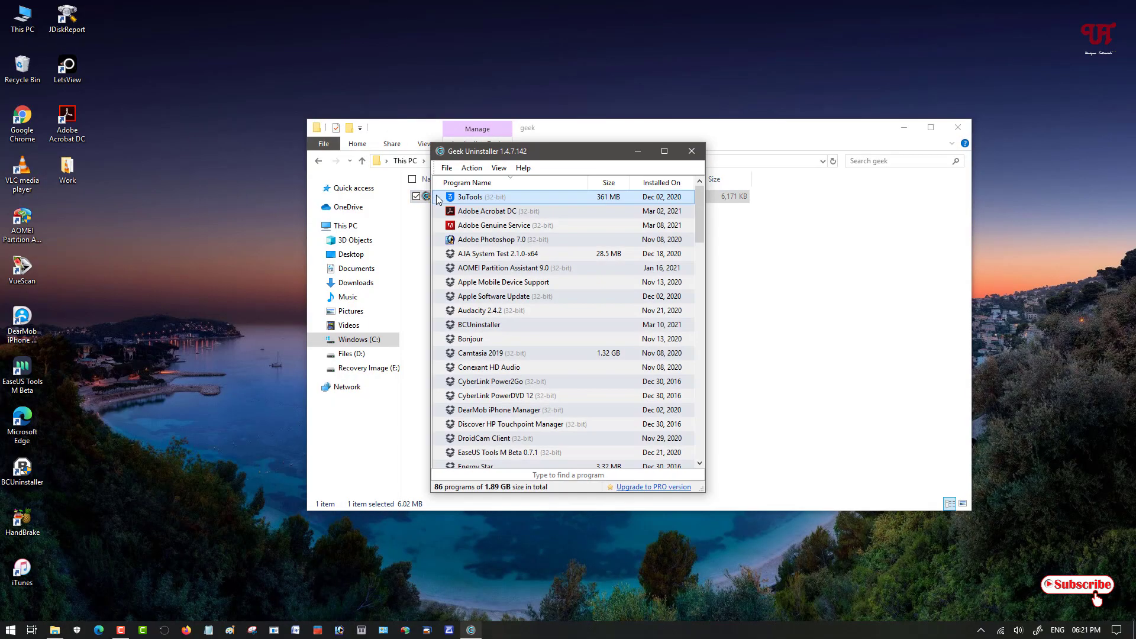
Step: Minimize Explorer and pin Geek Uninstaller to the taskbar
{"action": "left_click", "coordinate": [904, 133]}
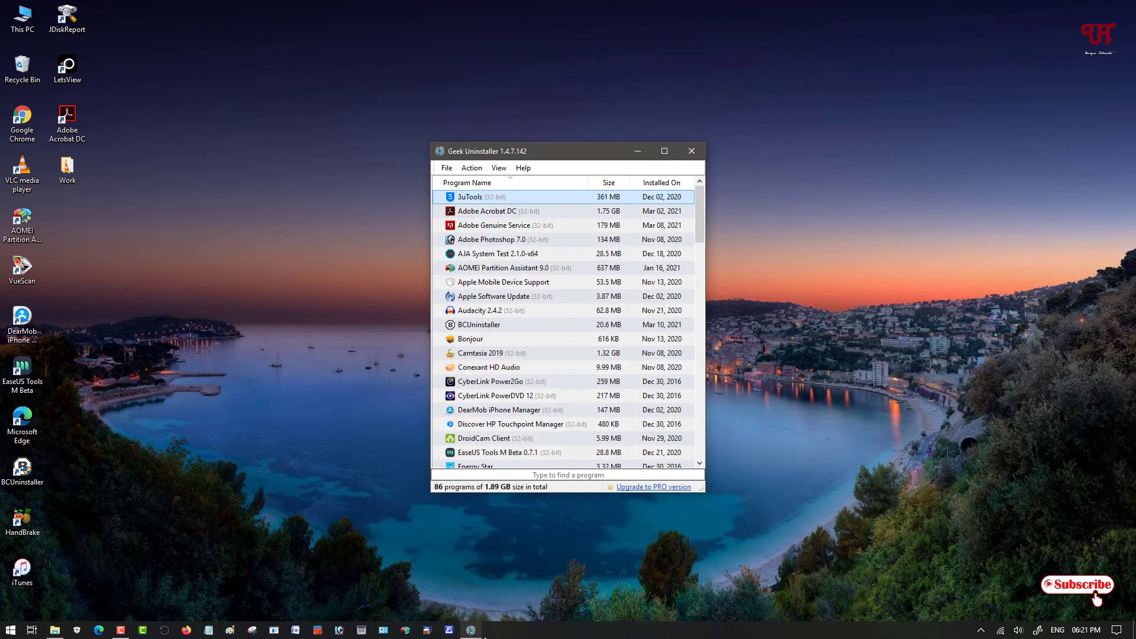
{"action": "right_click", "coordinate": [467, 633]}
{"action": "left_click", "coordinate": [453, 590]}
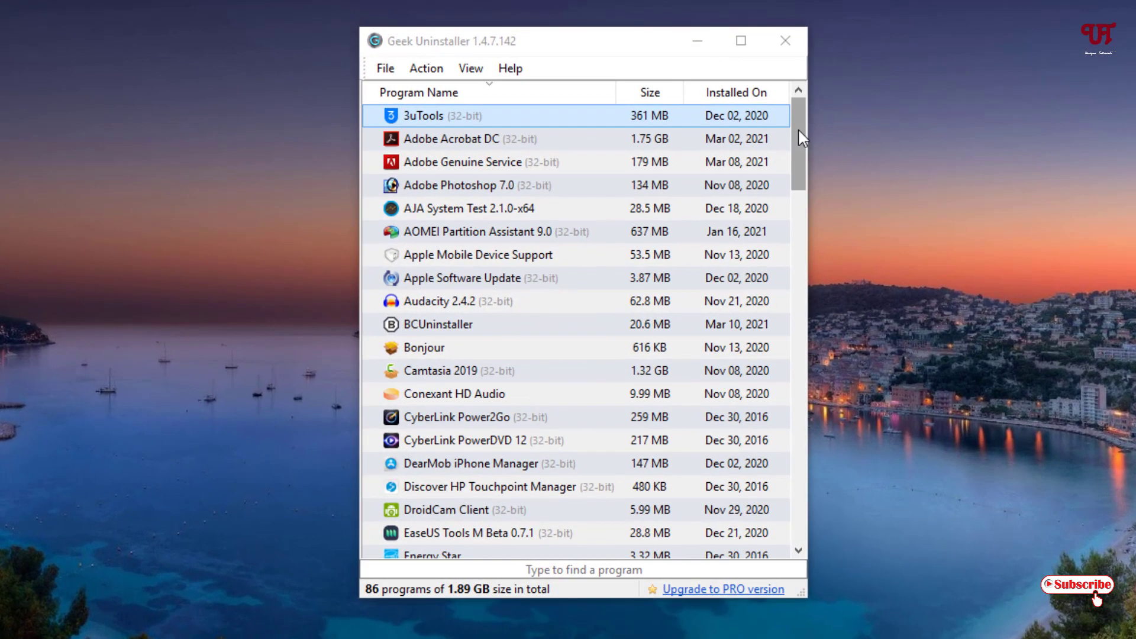
Step: Browse the installed-programs list and the Action menu without choosing anything
{"action": "left_click_drag", "start_coordinate": [706, 204], "coordinate": [709, 268]}
{"action": "left_click_drag", "start_coordinate": [803, 240], "coordinate": [809, 108]}
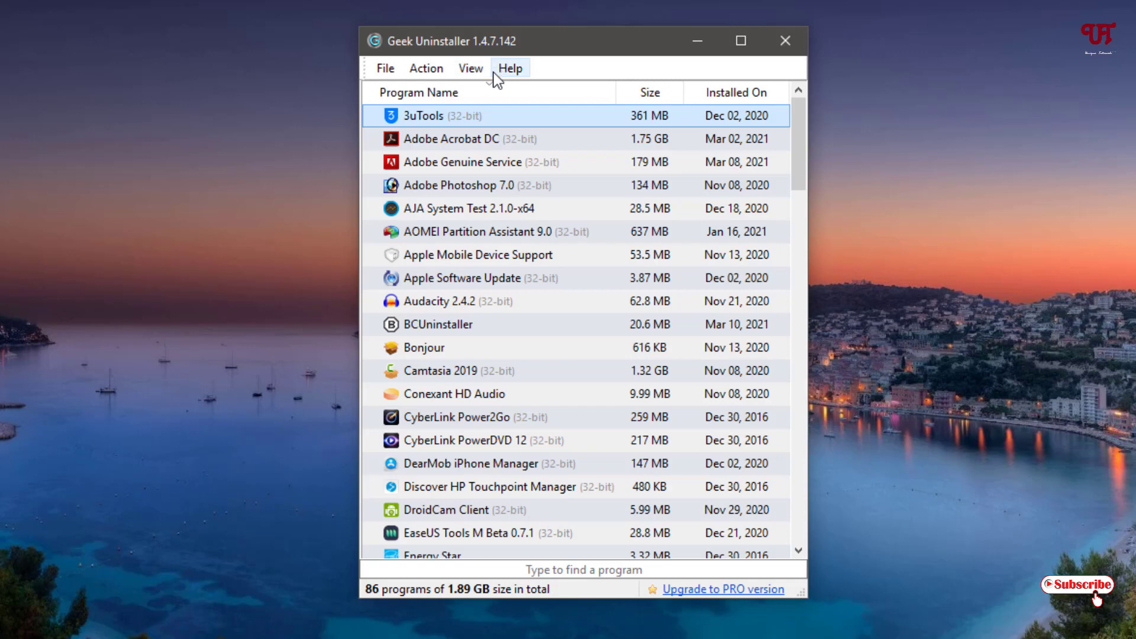
{"action": "left_click", "coordinate": [427, 69]}
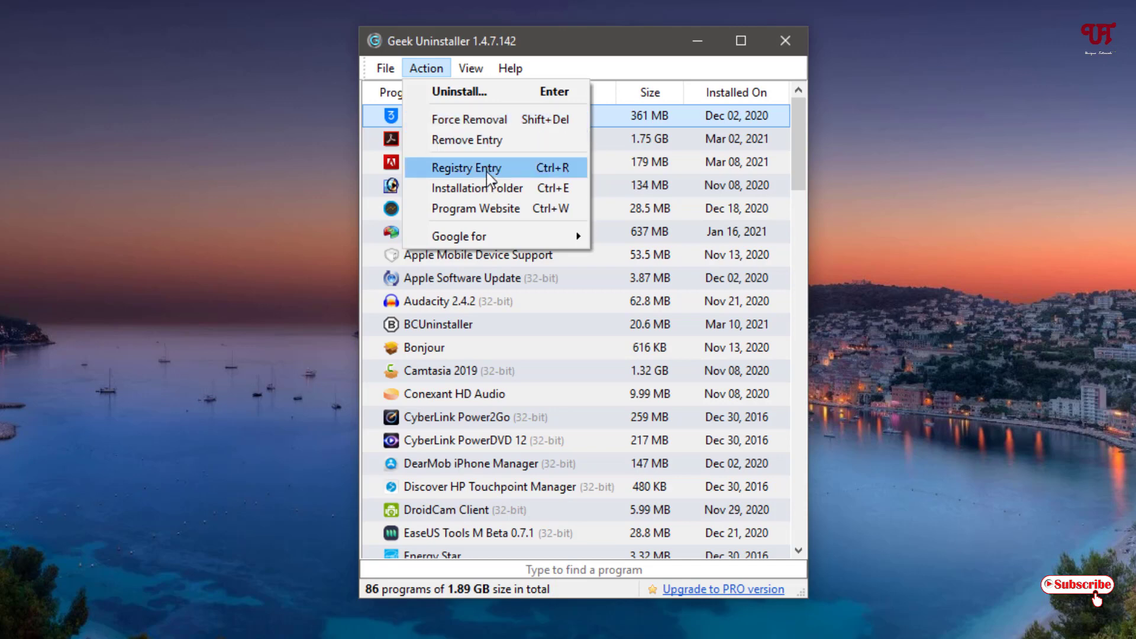
{"action": "mouse_move", "coordinate": [488, 236]}
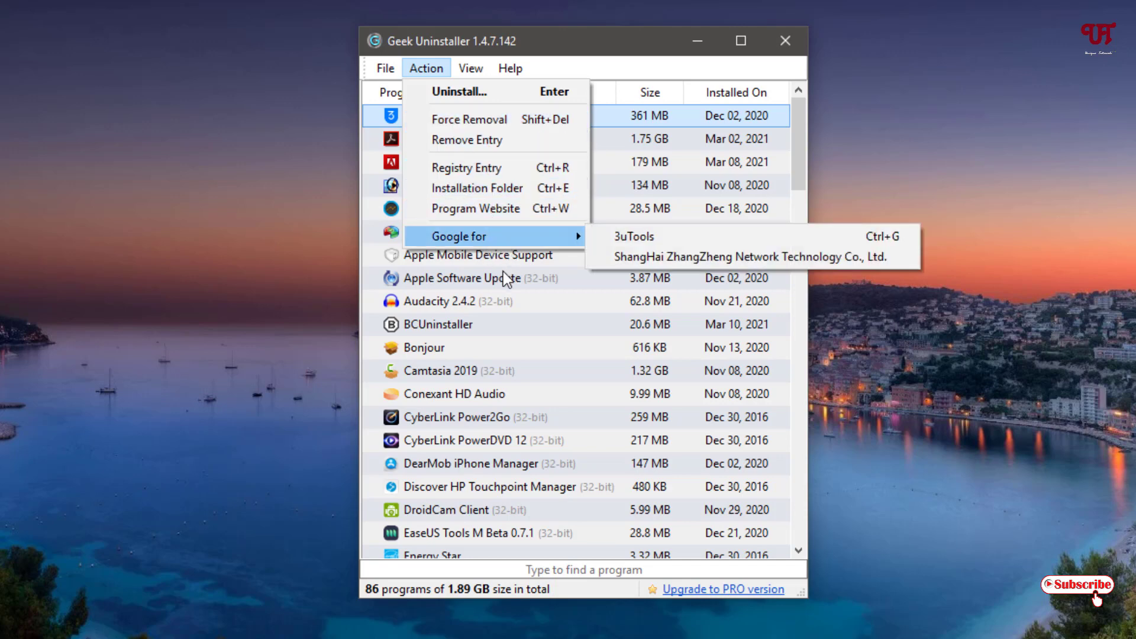
{"action": "left_click", "coordinate": [631, 50]}
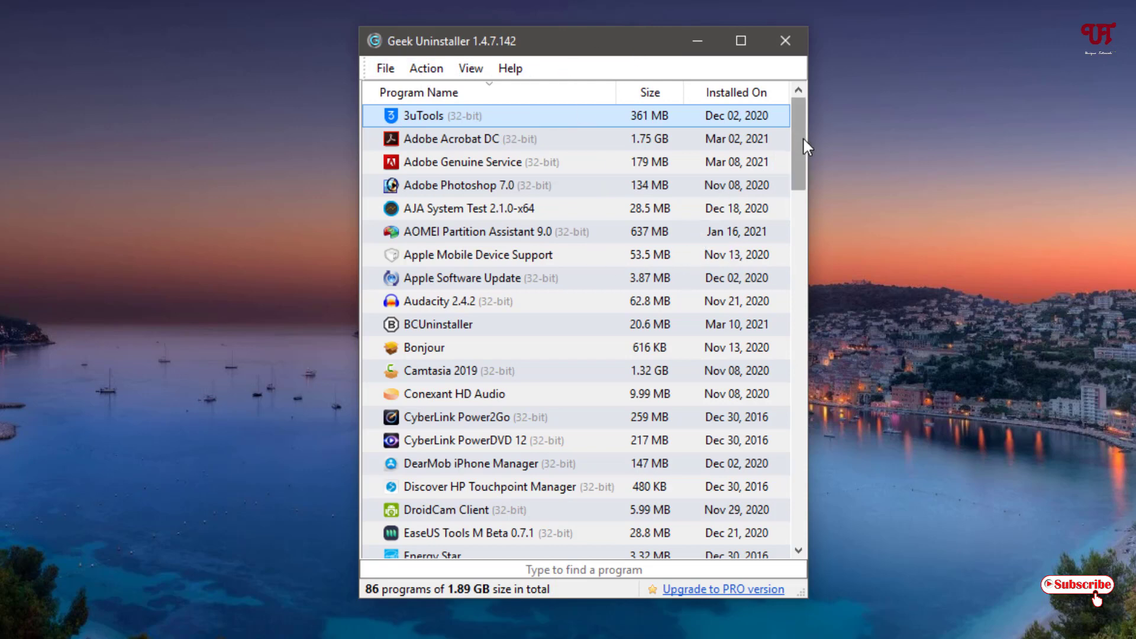
Step: Uninstall BCUninstaller from its right-click Uninstall... command and confirm complete removal
{"action": "left_click", "coordinate": [431, 328]}
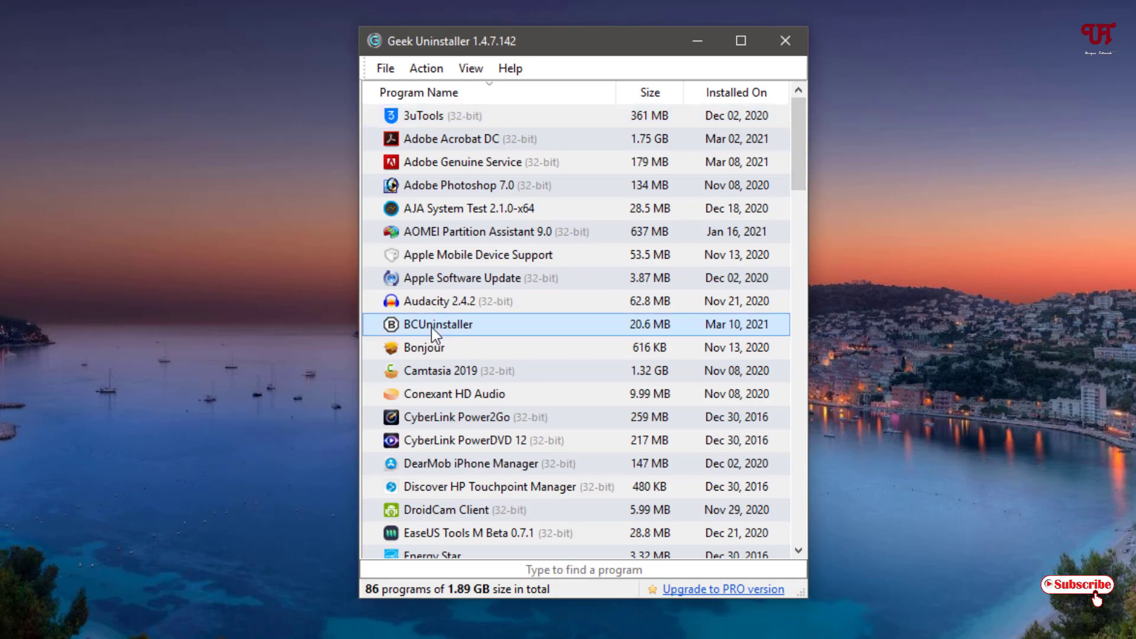
{"action": "right_click", "coordinate": [431, 327]}
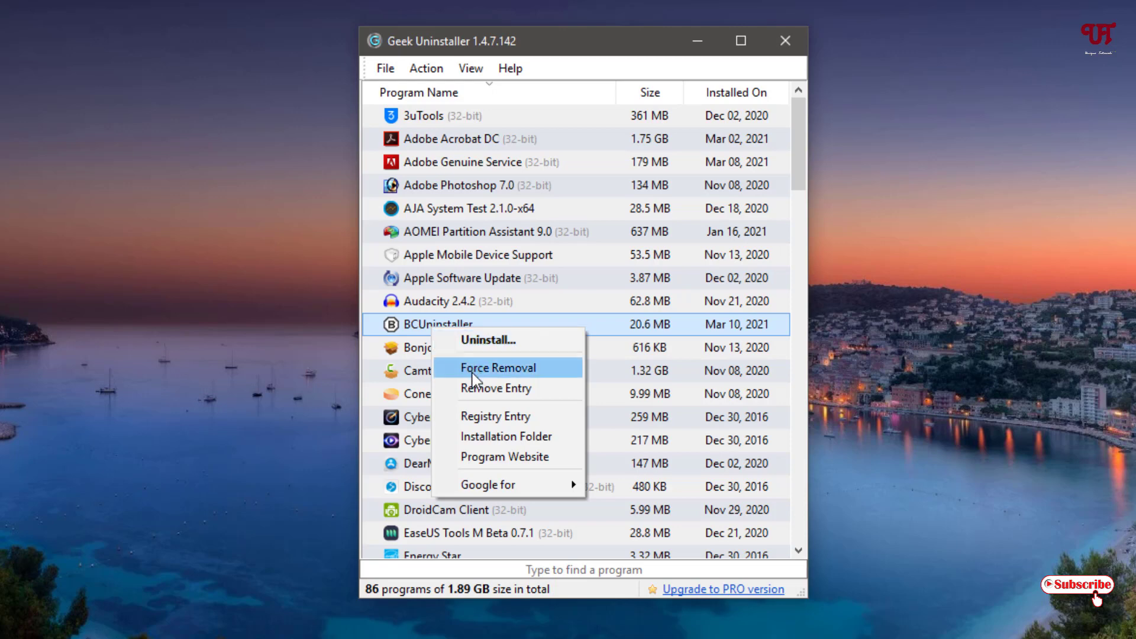
{"action": "left_click", "coordinate": [485, 342]}
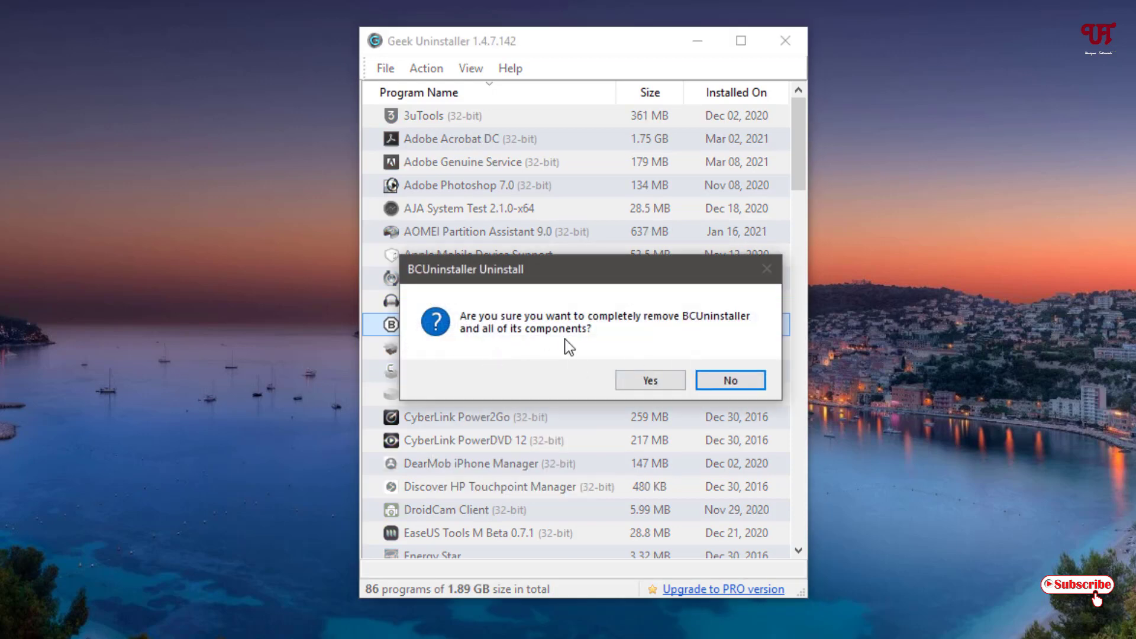
{"action": "left_click", "coordinate": [634, 375]}
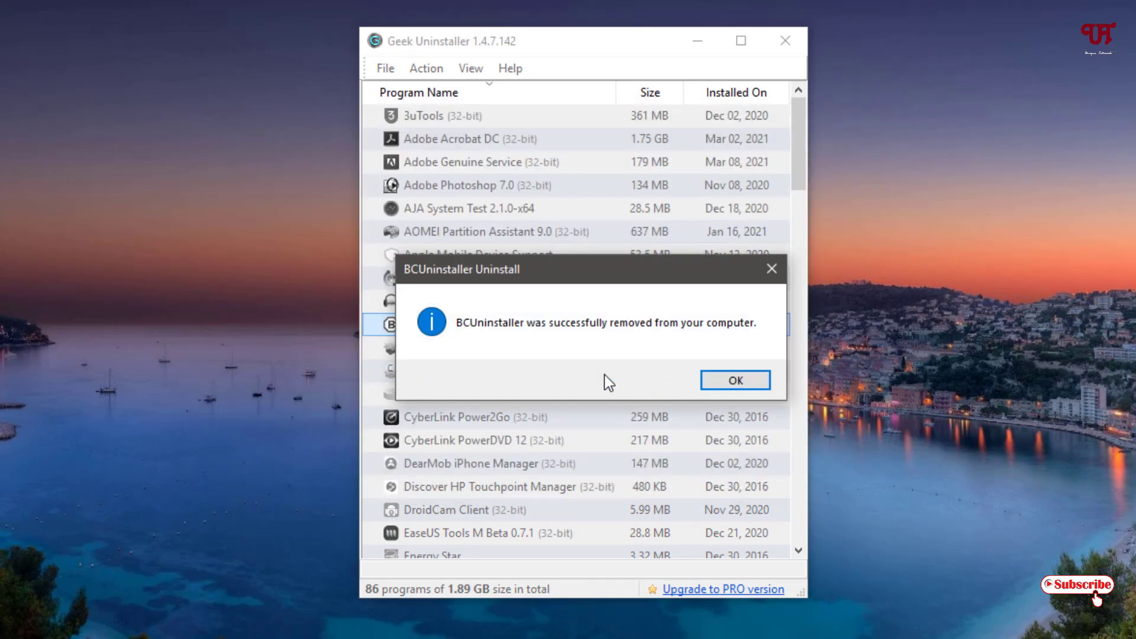
Step: Acknowledge the successful removal and review BCUninstaller's leftover folder in Program Files
{"action": "left_click", "coordinate": [725, 374]}
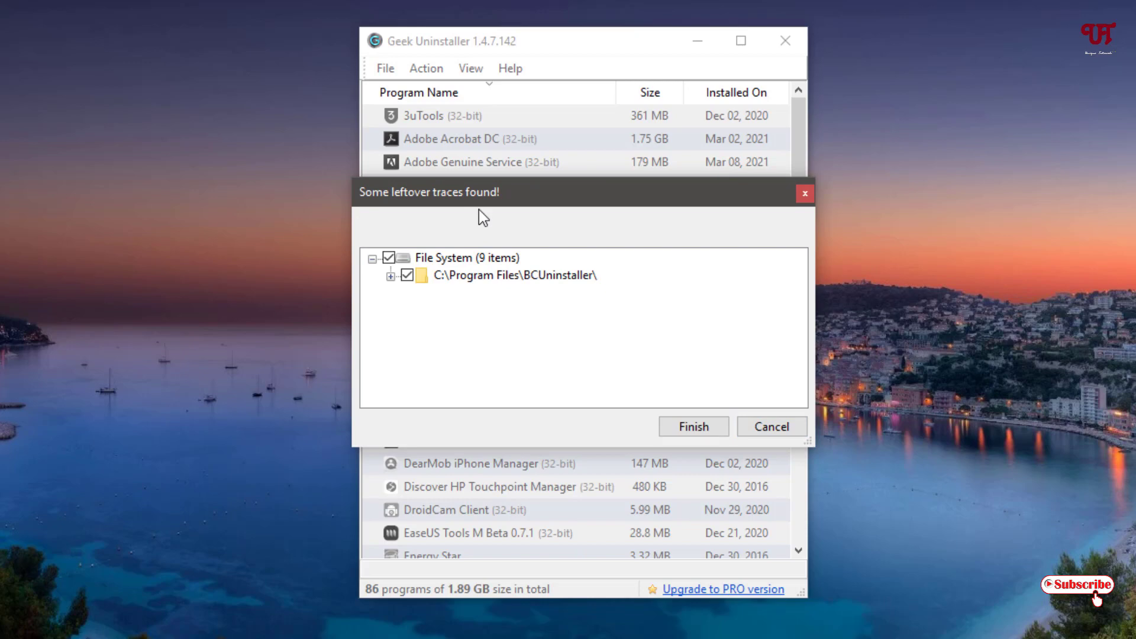
{"action": "left_click", "coordinate": [391, 276]}
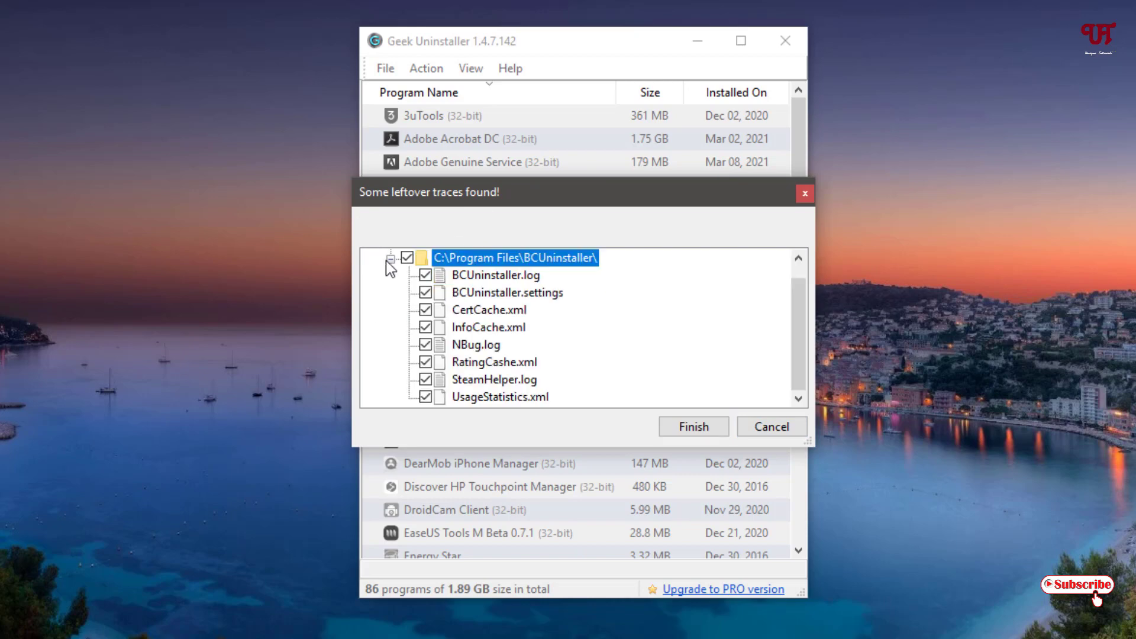
{"action": "left_click", "coordinate": [391, 276]}
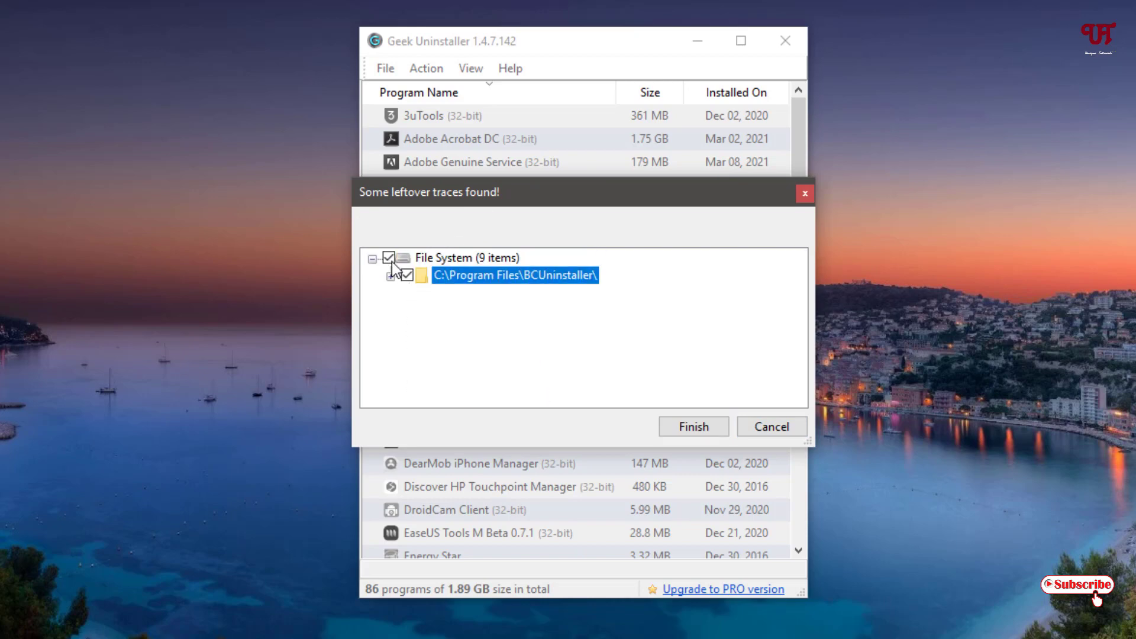
Step: Delete all leftover BCUninstaller files and close Geek Uninstaller
{"action": "left_click", "coordinate": [693, 427]}
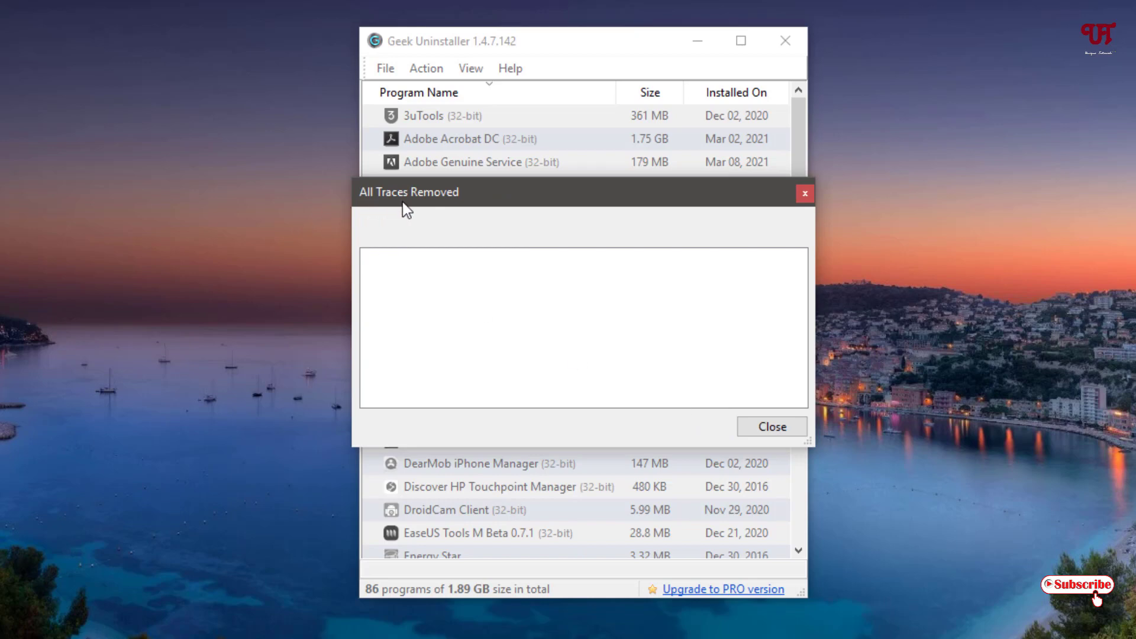
{"action": "left_click", "coordinate": [772, 427]}
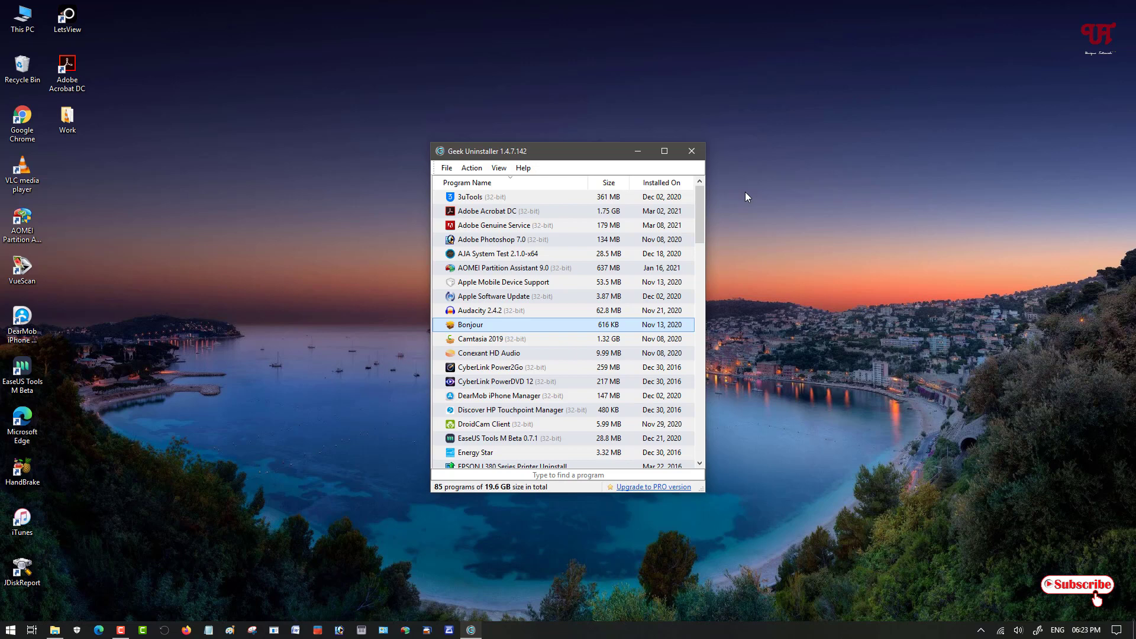
{"action": "left_click", "coordinate": [692, 152]}
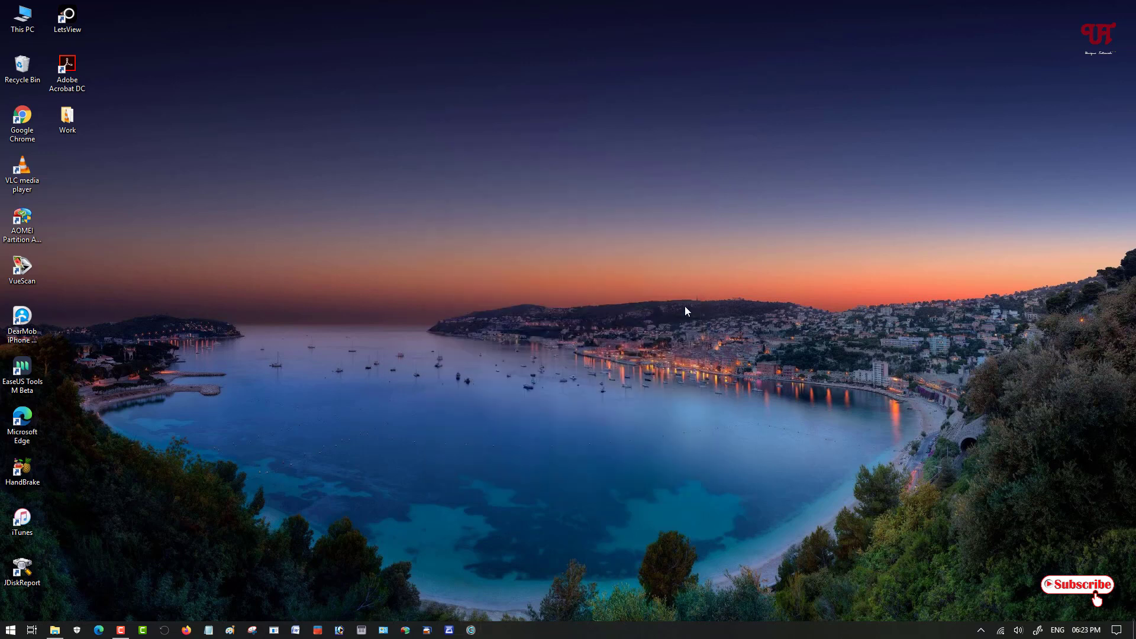